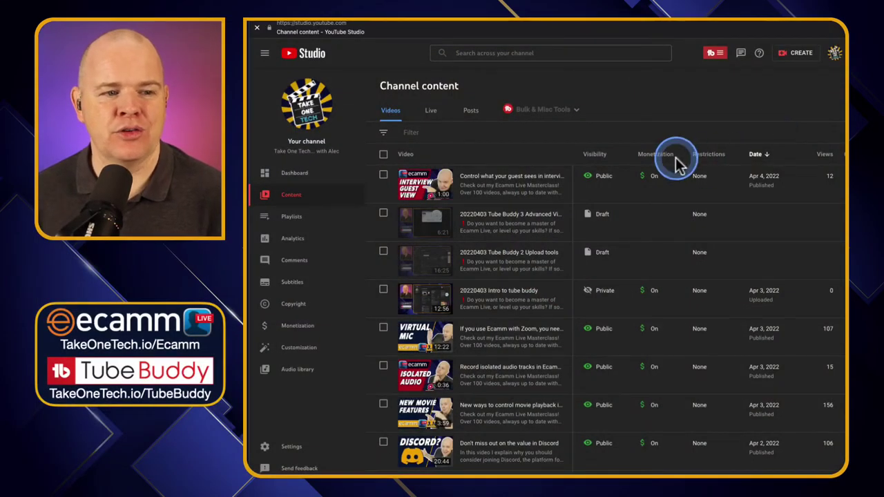
Step: Open the details page for '20220403 Intro to tube buddy' and scroll through its settings
mouse_move(548, 304)
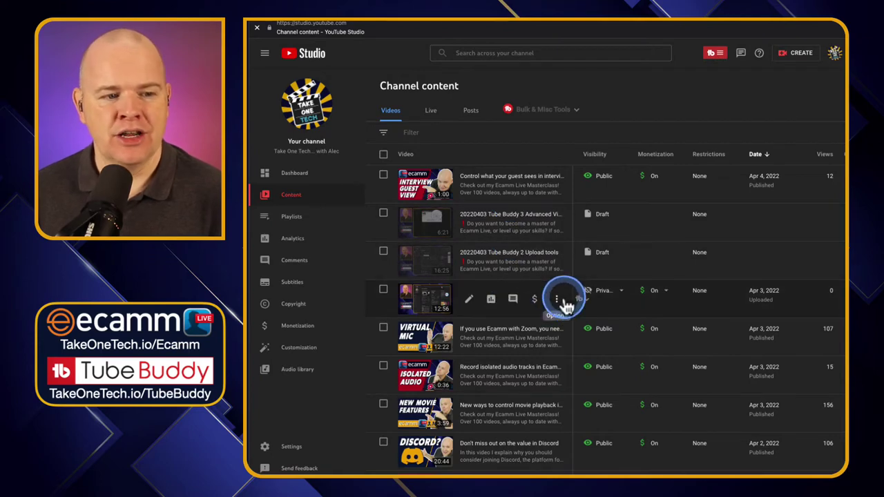
left_click(469, 302)
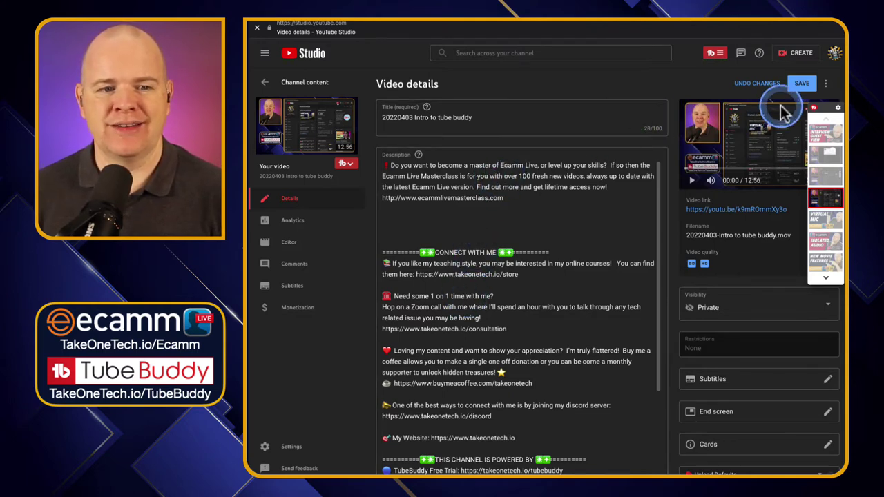
scroll(838, 104, "down", 3)
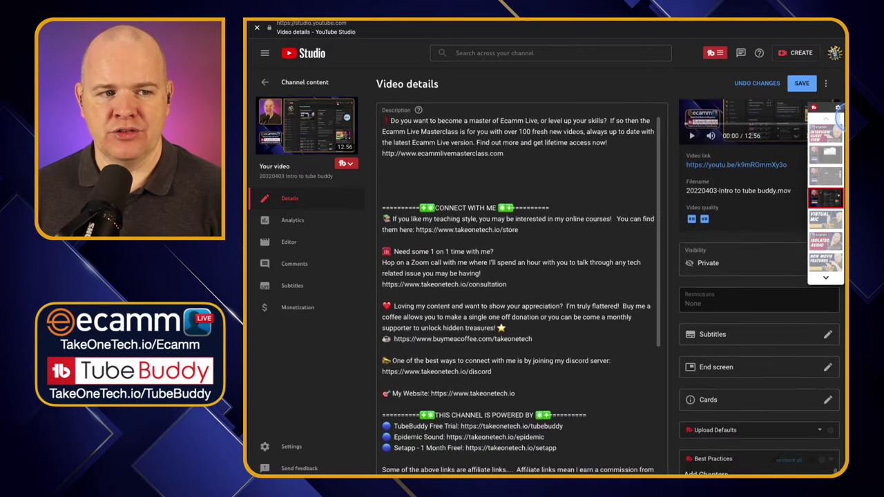
scroll(838, 127, "down", 3)
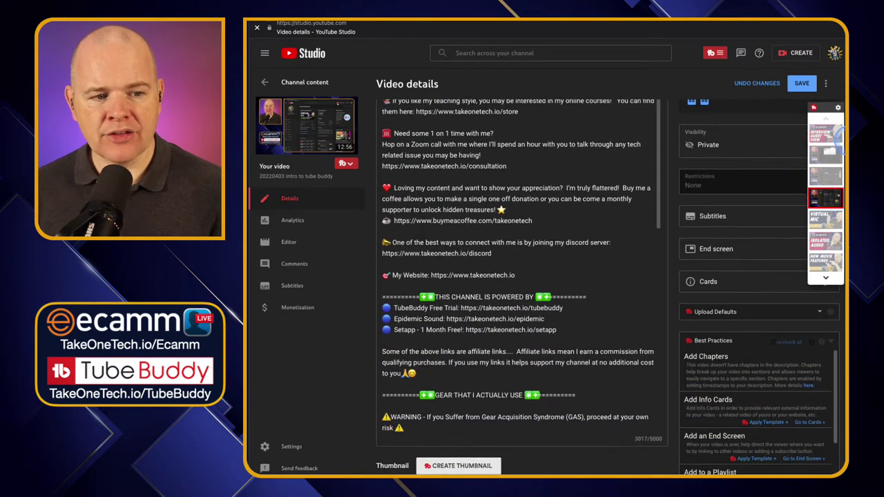
scroll(838, 149, "down", 4)
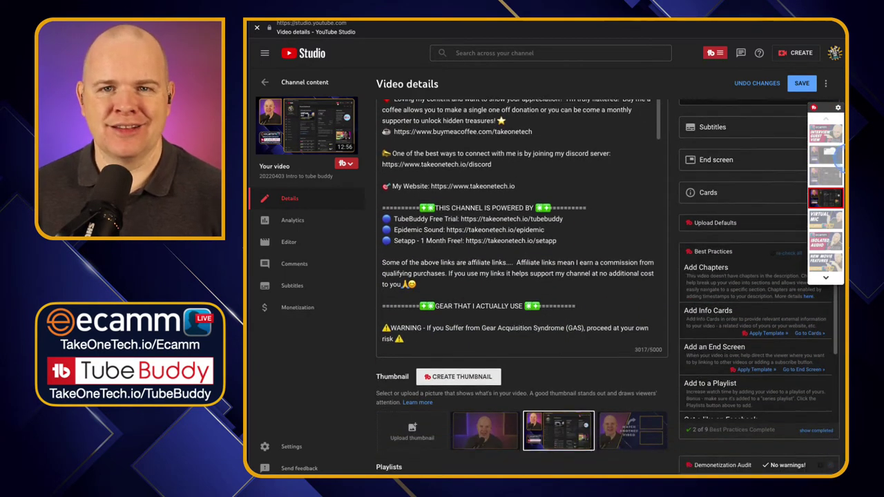
scroll(839, 171, "down", 2)
scroll(837, 196, "down", 1)
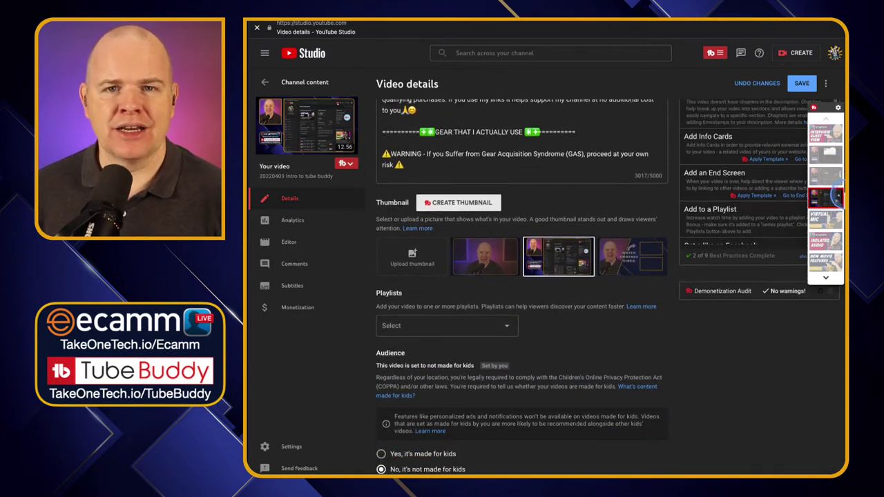
scroll(837, 172, "up", 5)
scroll(841, 122, "up", 7)
scroll(840, 110, "up", 2)
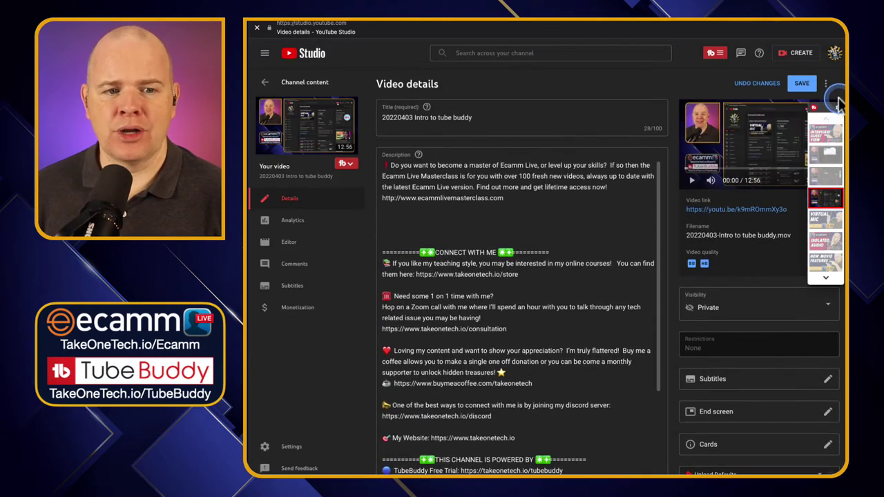
left_click(833, 228)
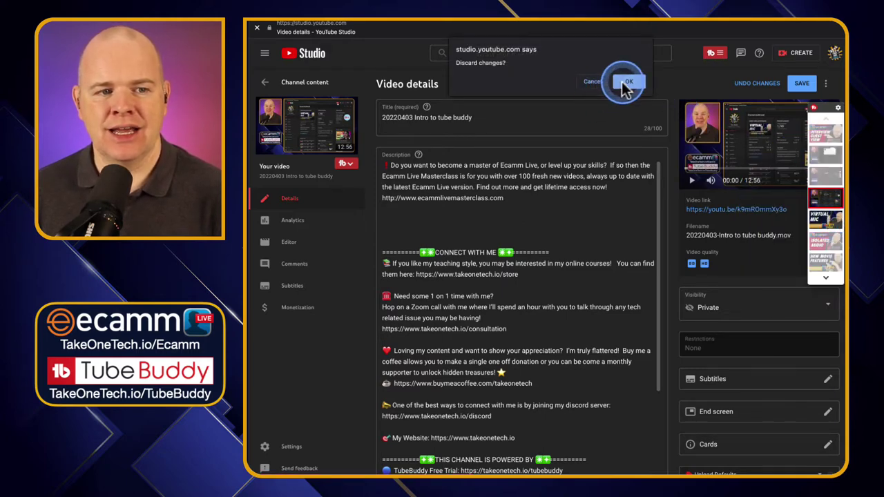
left_click(626, 83)
left_click(821, 202)
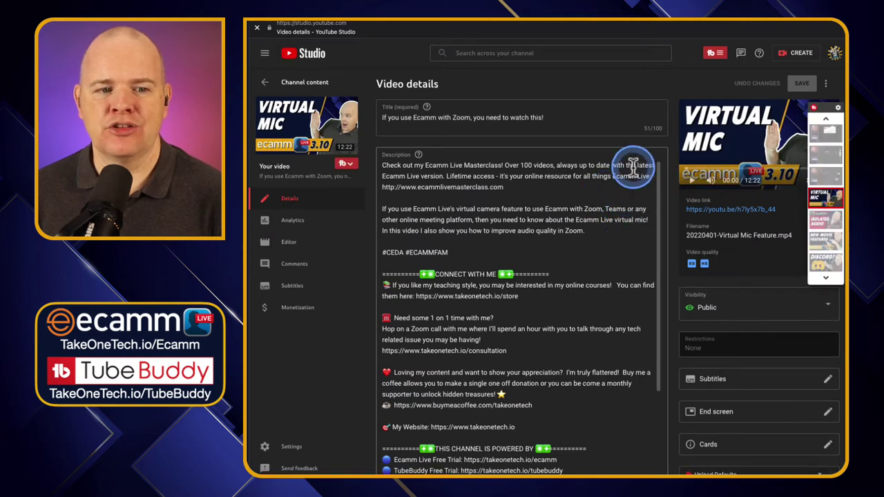
left_click(827, 183)
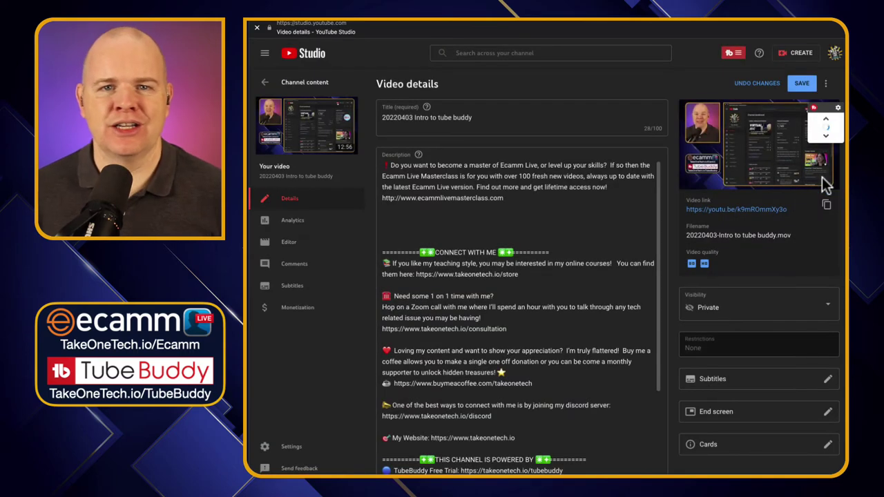
Step: Scroll through the video's Description box to review its contents
scroll(791, 268, "down", 2)
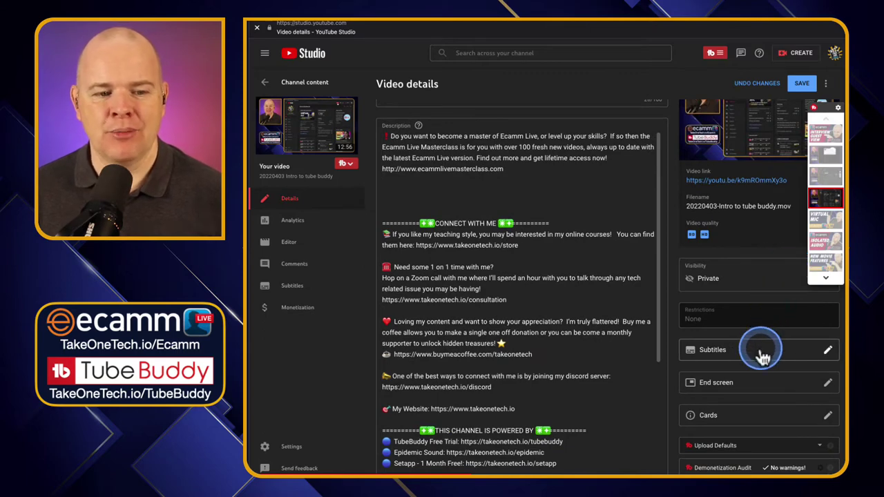
scroll(762, 356, "down", 1)
scroll(762, 356, "down", 4)
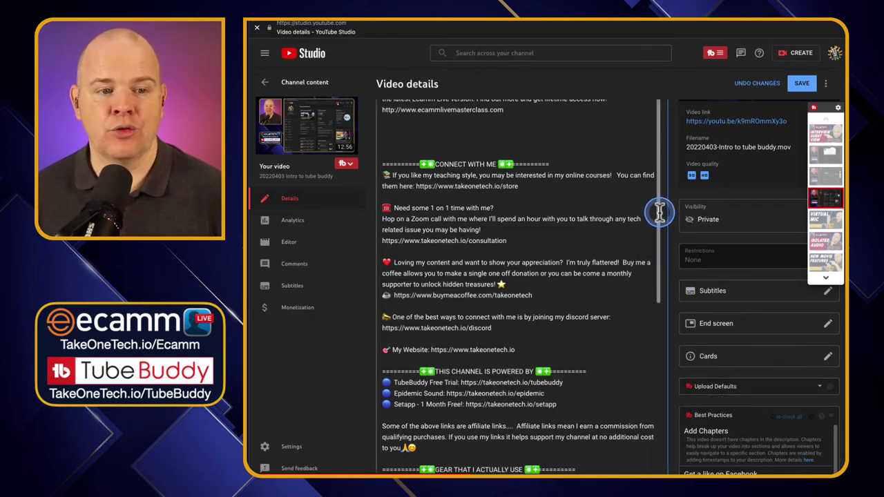
scroll(634, 180, "up", 1)
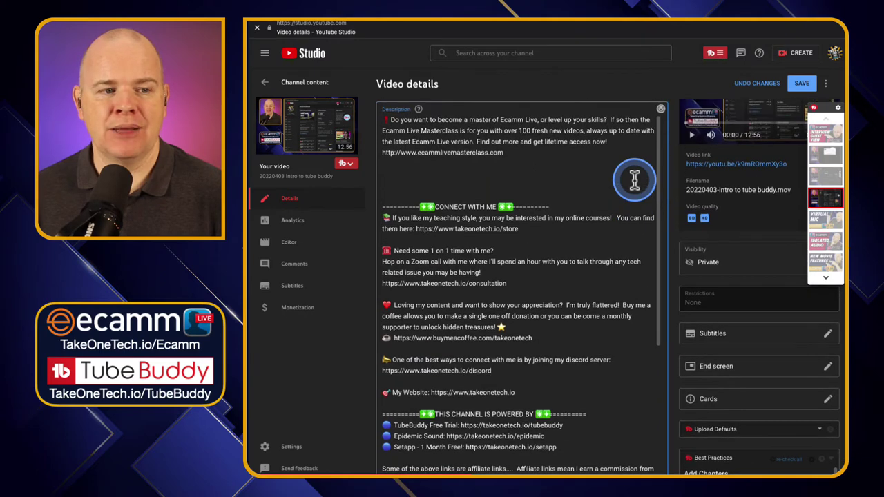
scroll(634, 180, "up", 1)
scroll(608, 233, "down", 1)
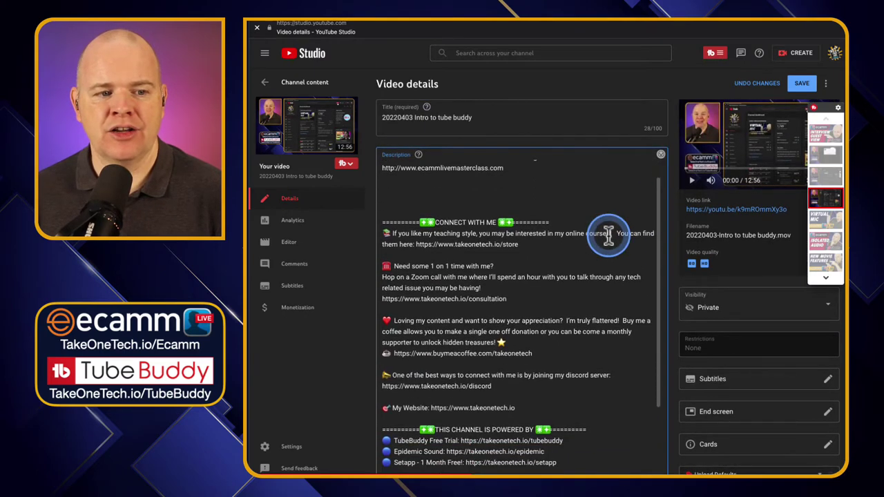
scroll(608, 234, "down", 3)
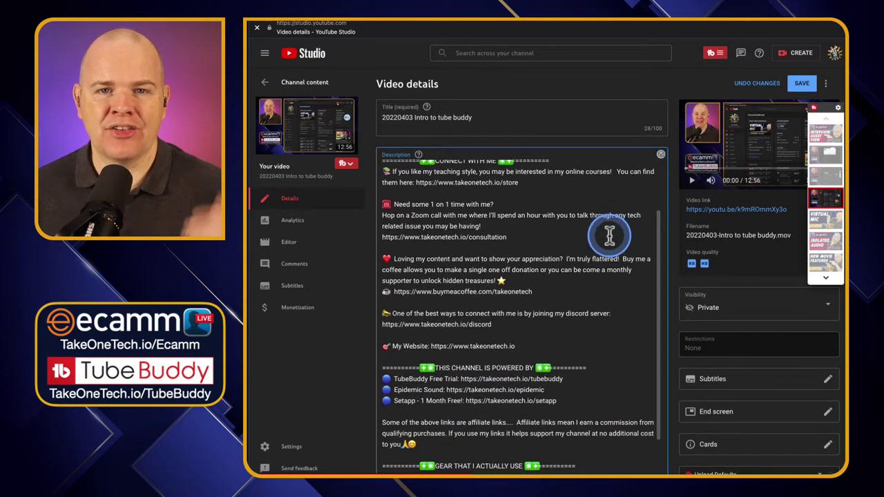
scroll(609, 236, "down", 4)
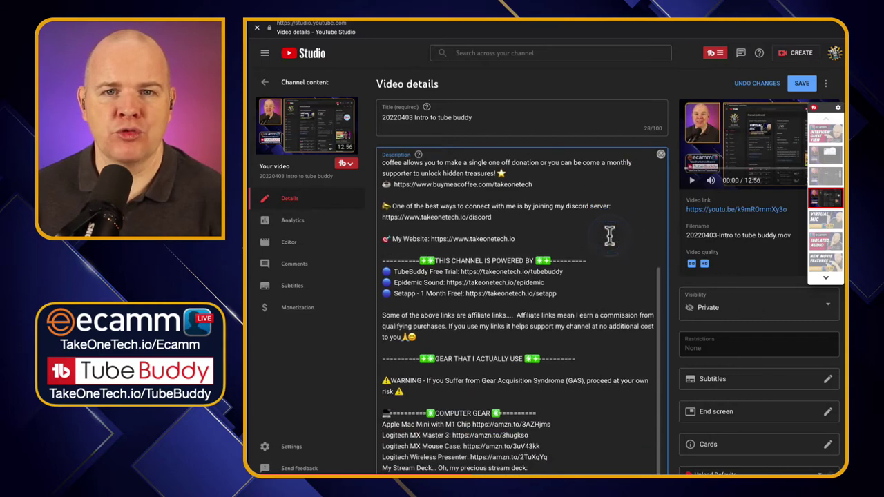
scroll(609, 235, "down", 1)
scroll(609, 236, "down", 3)
scroll(609, 235, "down", 2)
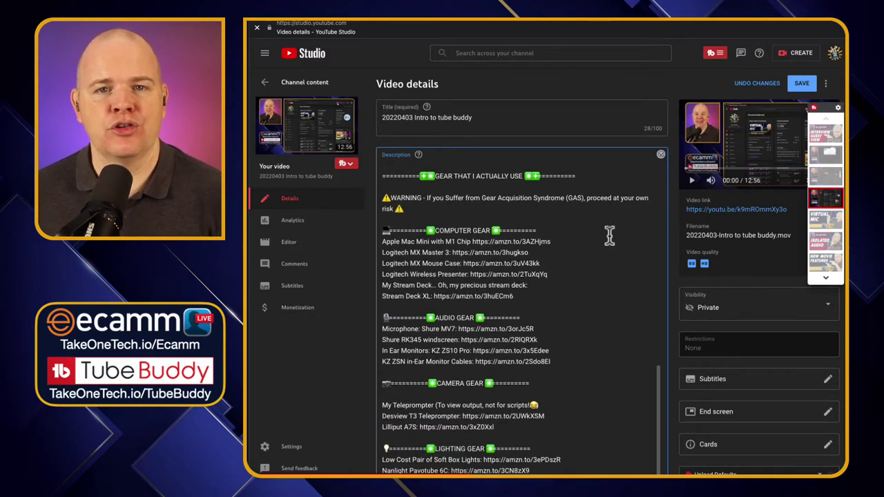
scroll(609, 236, "down", 6)
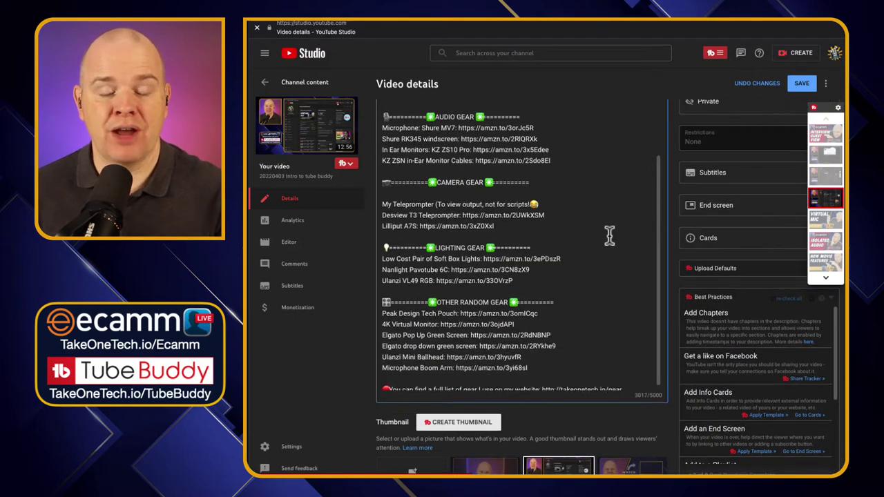
scroll(610, 236, "up", 10)
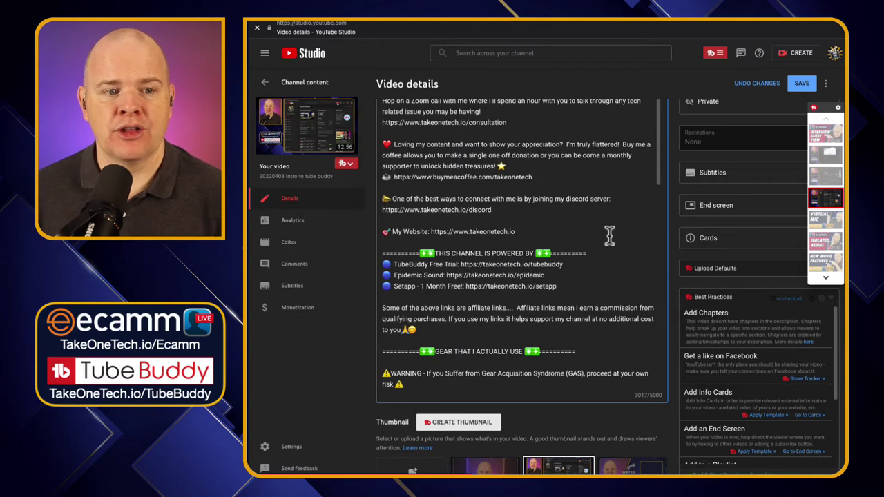
scroll(676, 181, "up", 3)
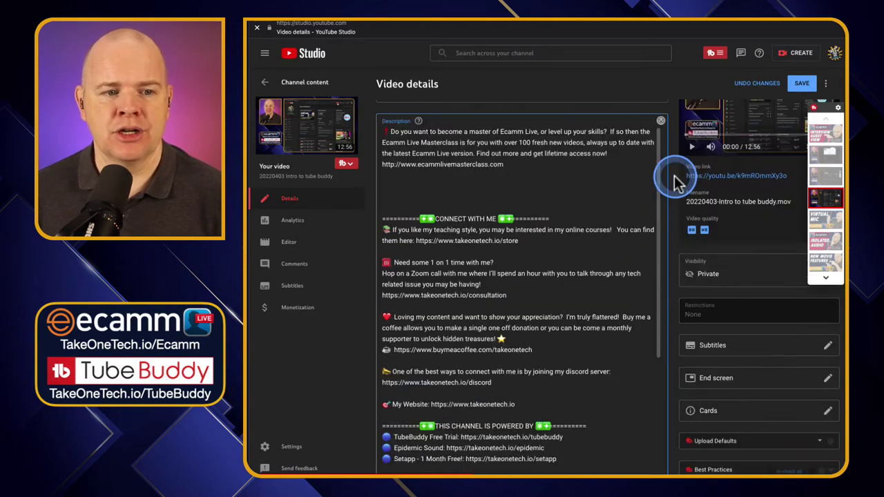
scroll(676, 181, "up", 1)
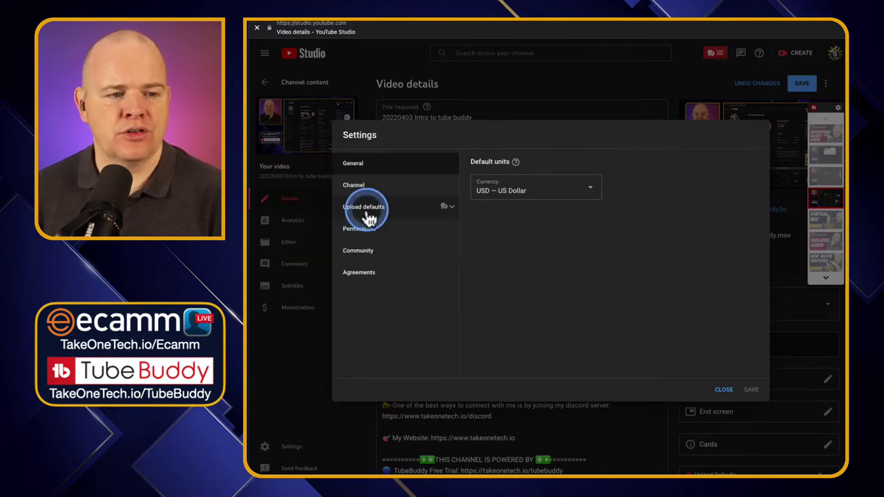
Step: Open Upload defaults in Settings and look over the default title and basic info
left_click(368, 214)
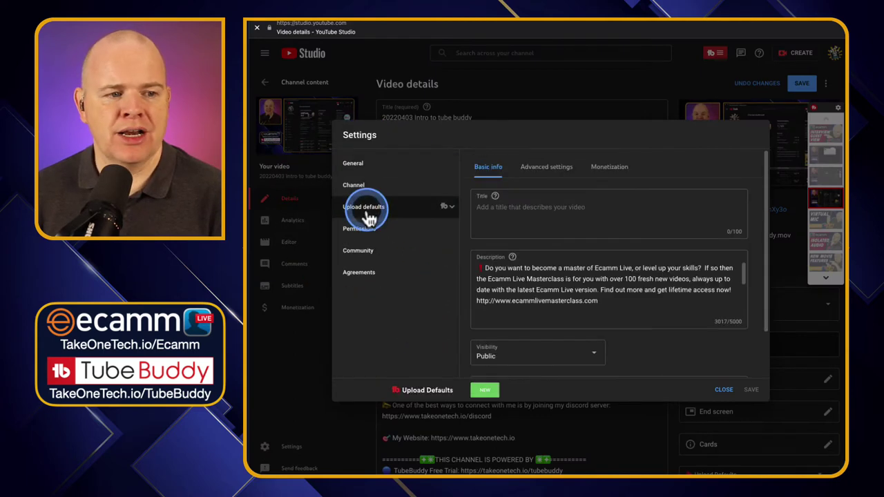
left_click(564, 217)
scroll(564, 217, "down", 2)
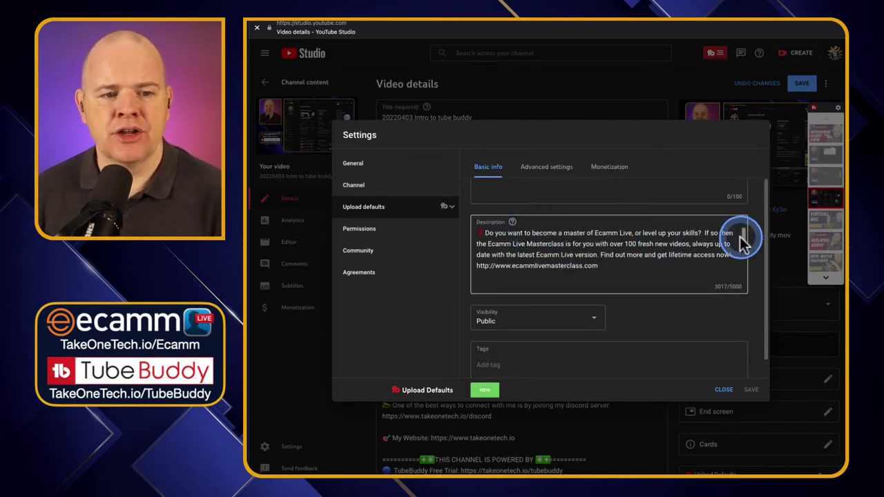
left_click_drag(741, 236, 724, 273)
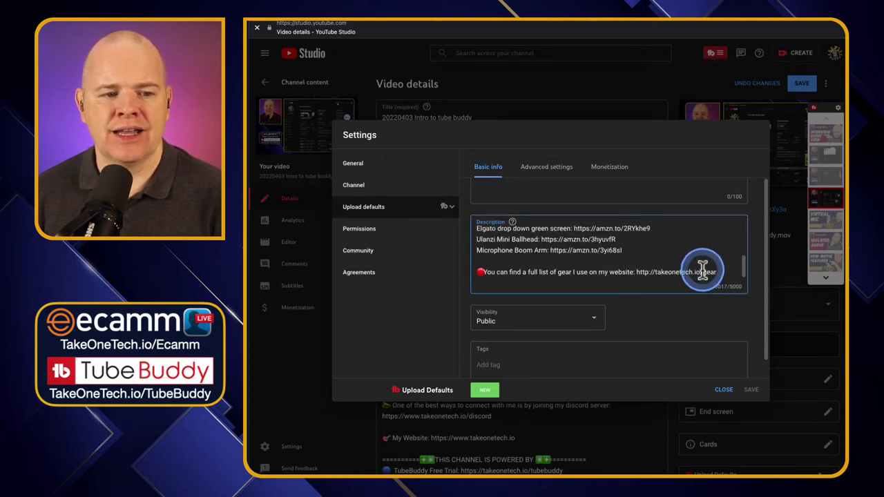
scroll(697, 270, "down", 1)
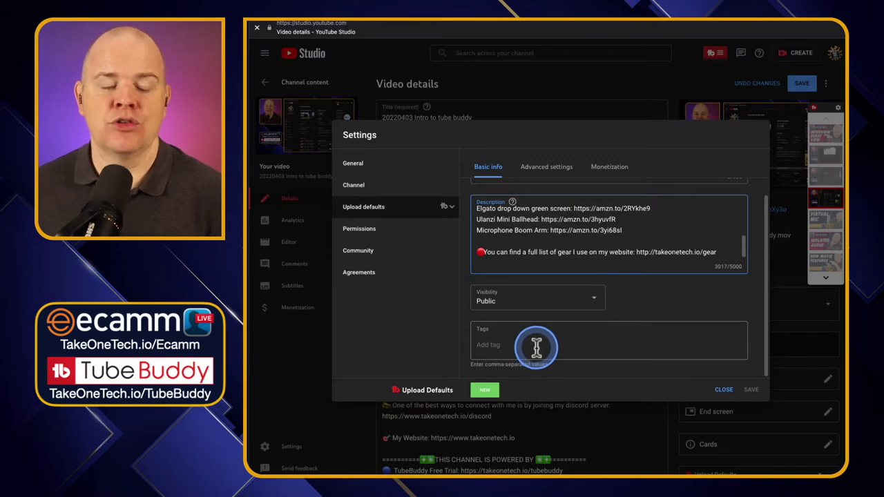
Step: Review the advanced and monetization upload defaults, with skippable, non-skippable and mid-roll ads enabled
left_click(564, 169)
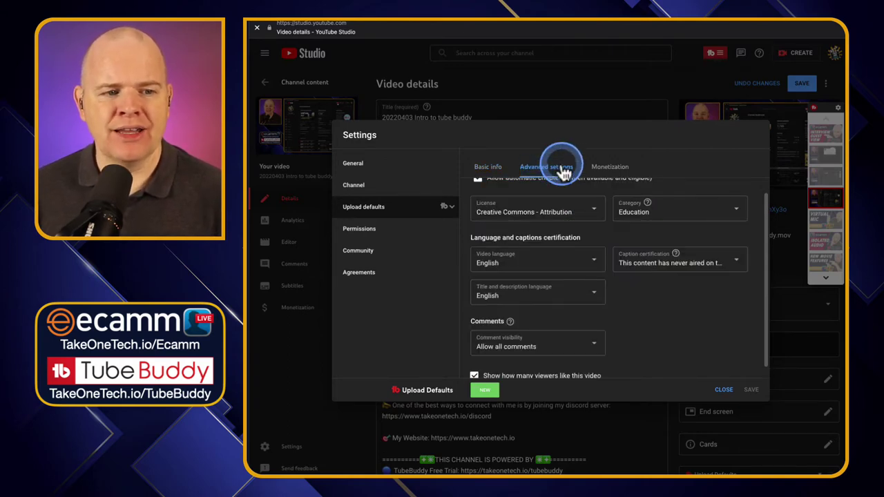
scroll(647, 279, "up", 2)
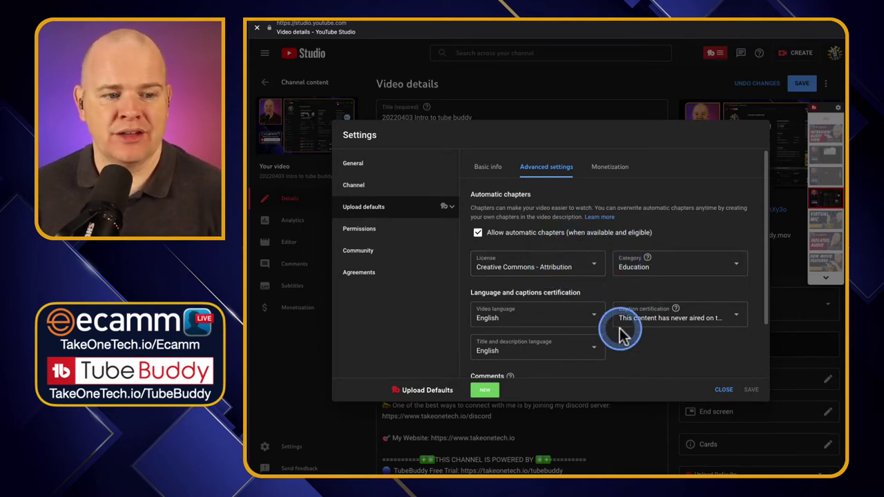
scroll(625, 361, "down", 1)
scroll(584, 339, "down", 3)
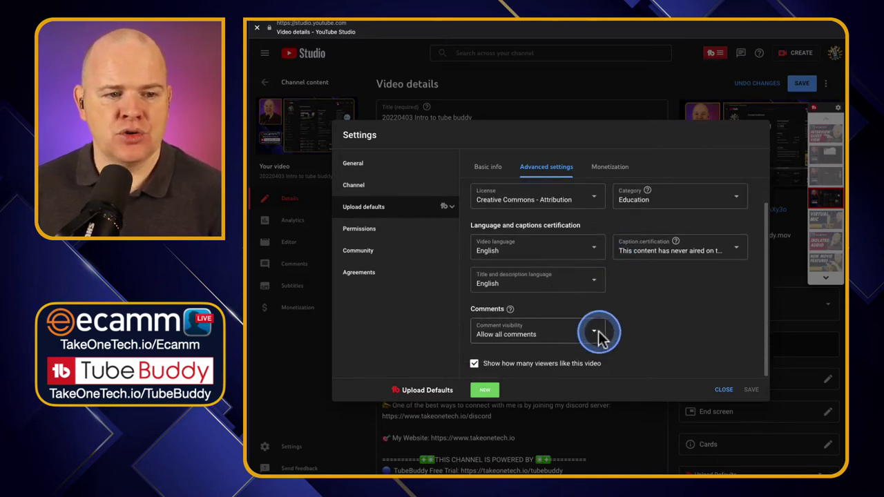
left_click(611, 167)
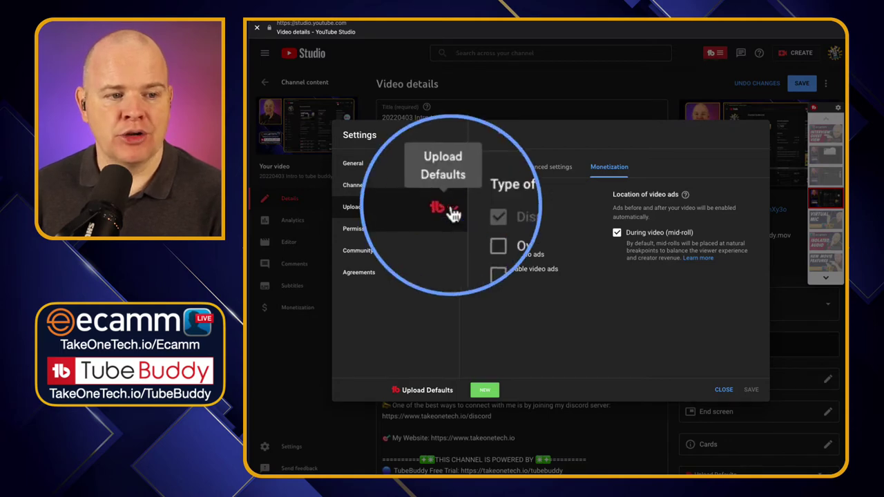
Step: Expand the saved upload-default profiles list, then close the Settings dialog
left_click(446, 216)
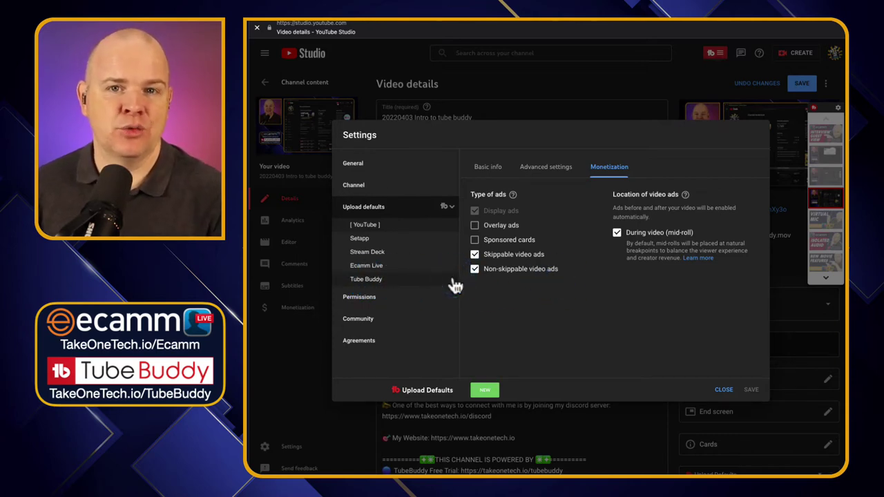
left_click(723, 391)
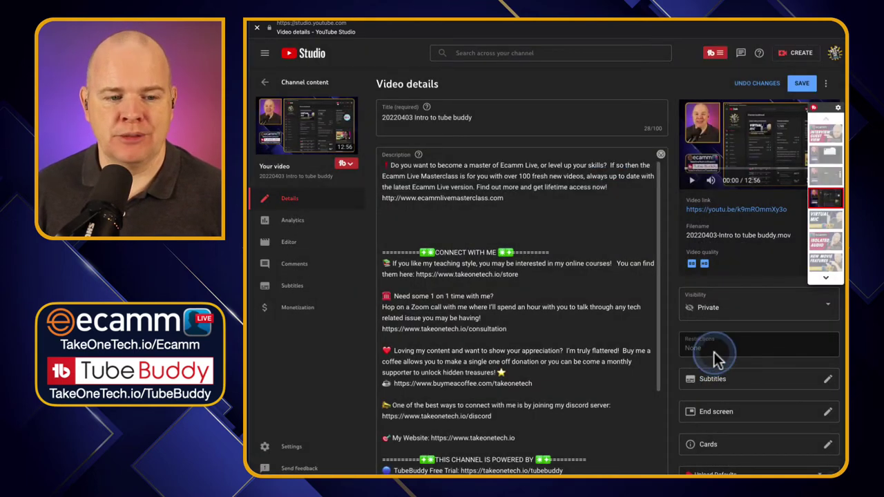
Step: Apply the Tube Buddy profile from Upload Defaults, adding six tube buddy tags (108/500)
scroll(763, 384, "down", 2)
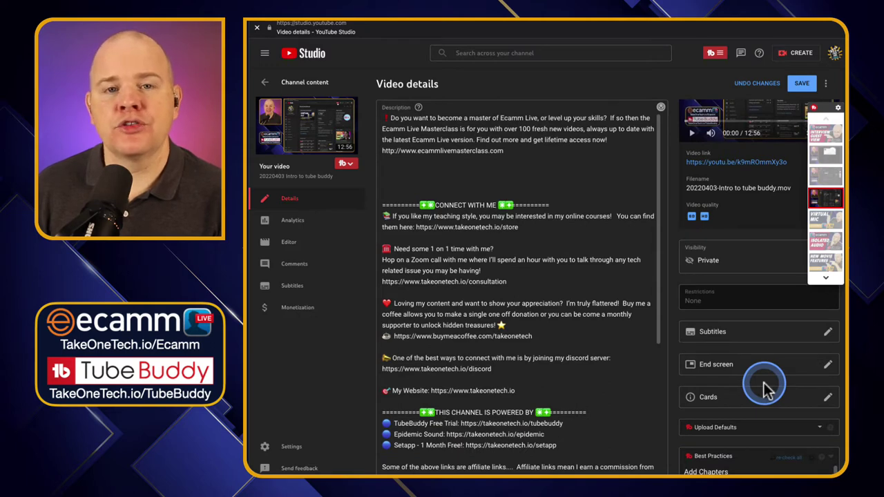
scroll(763, 384, "down", 2)
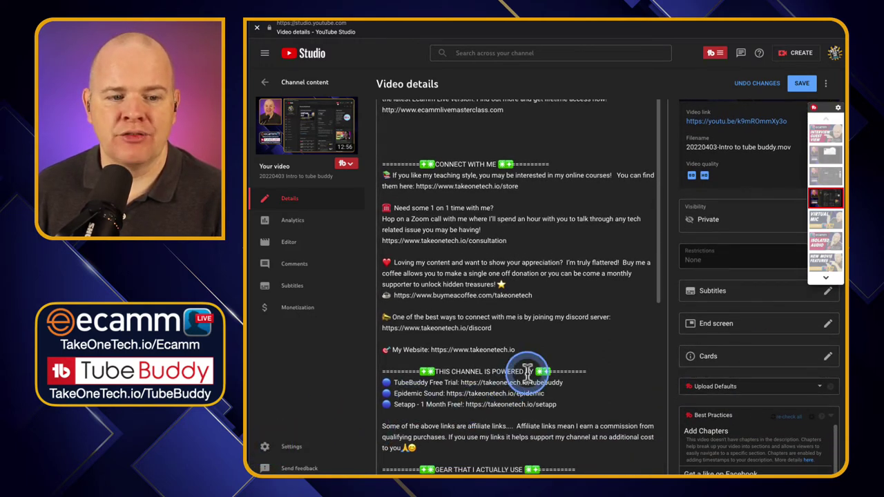
scroll(625, 338, "down", 1)
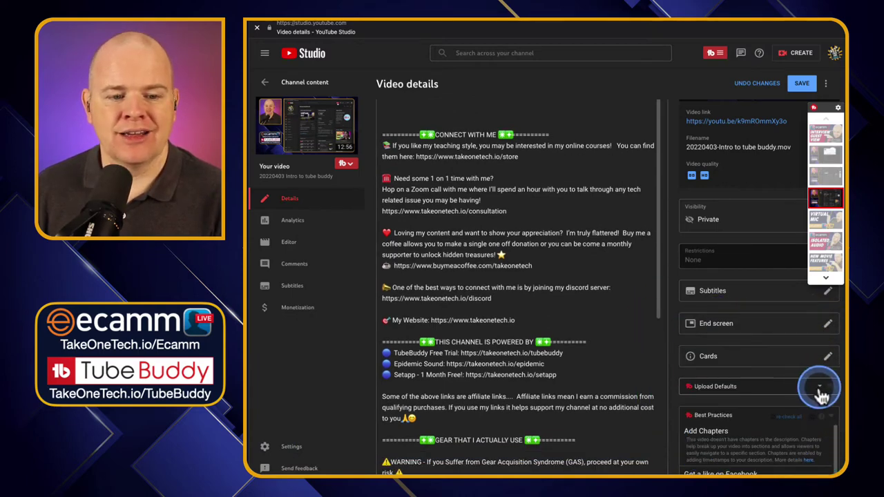
left_click(815, 390)
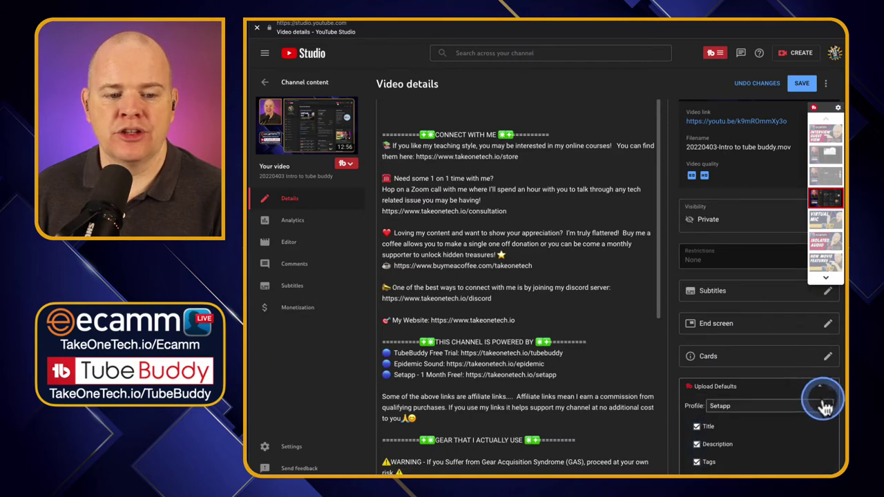
scroll(819, 409, "down", 2)
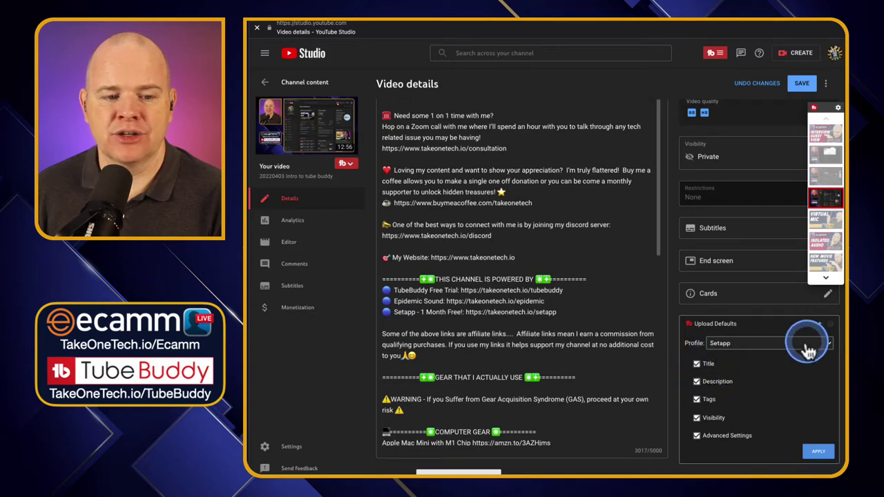
left_click(830, 351)
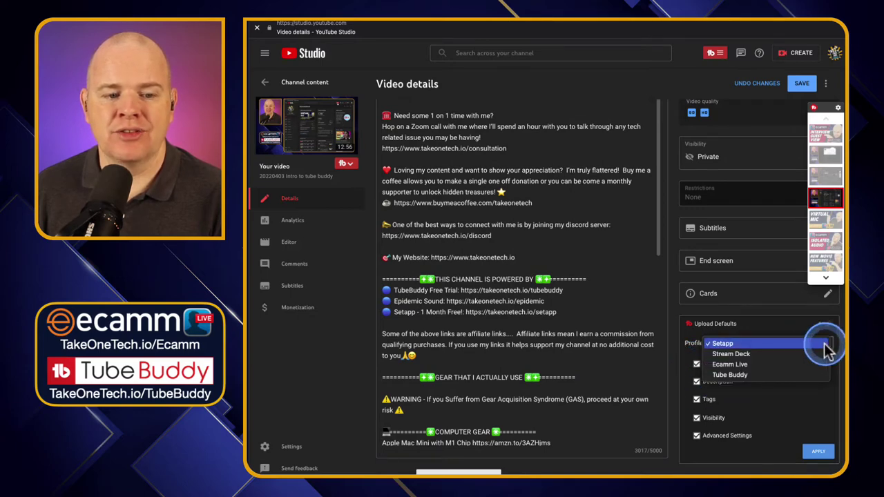
left_click(771, 375)
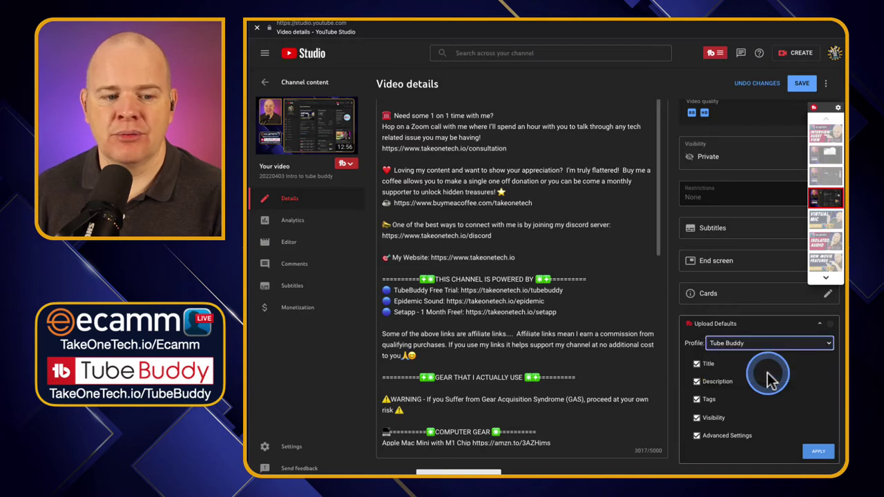
scroll(636, 213, "up", 1)
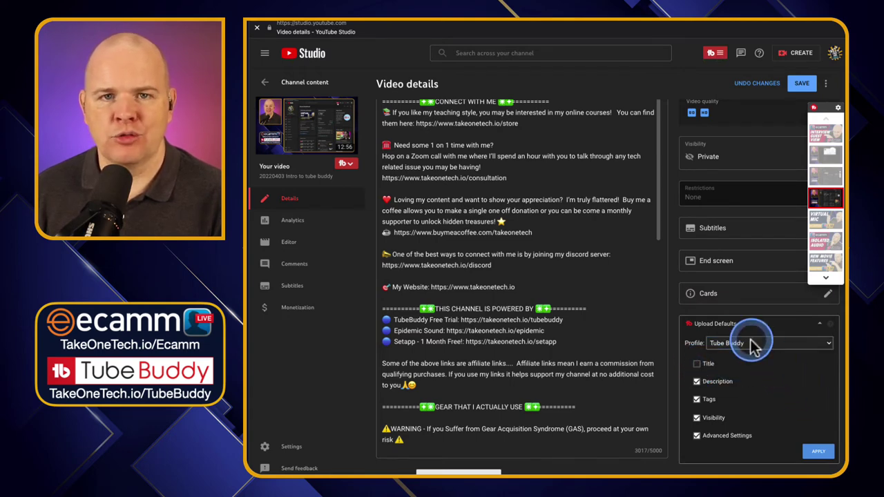
scroll(684, 269, "up", 4)
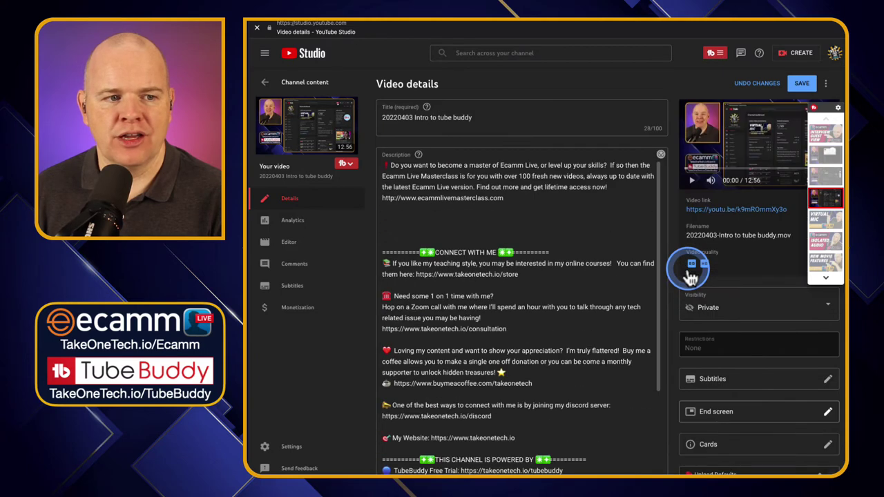
scroll(684, 377, "down", 5)
scroll(708, 399, "down", 4)
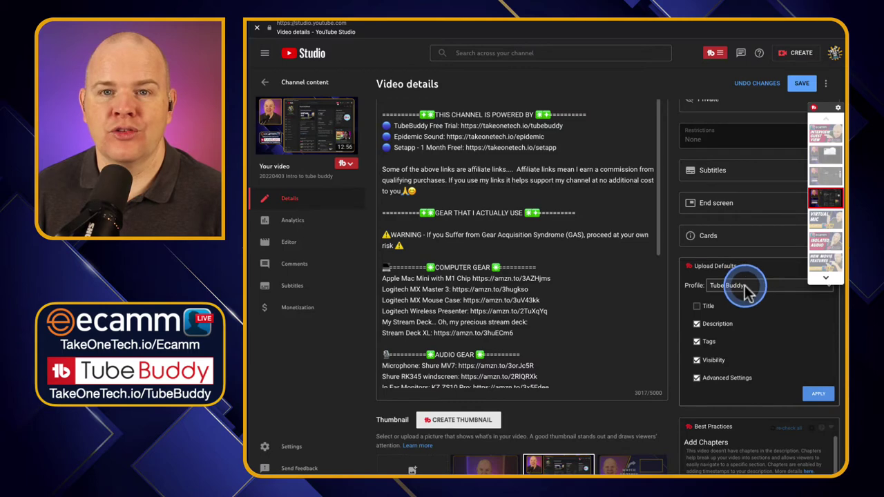
left_click(819, 397)
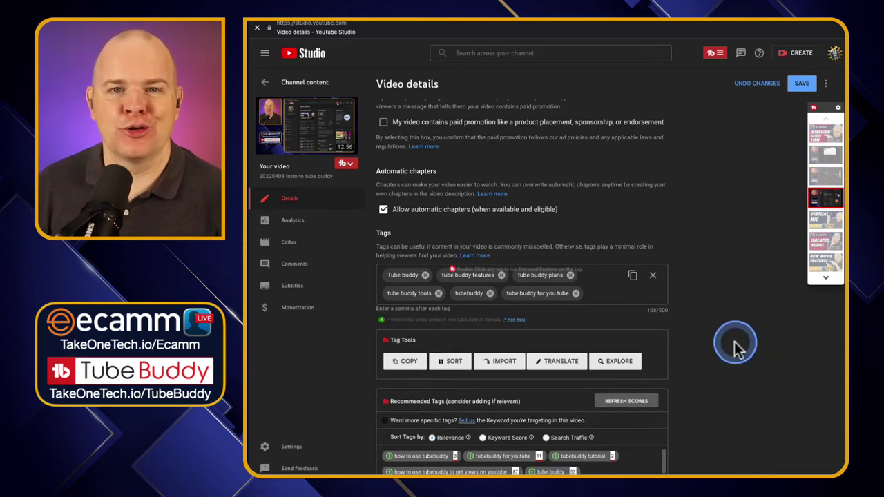
scroll(734, 341, "down", 1)
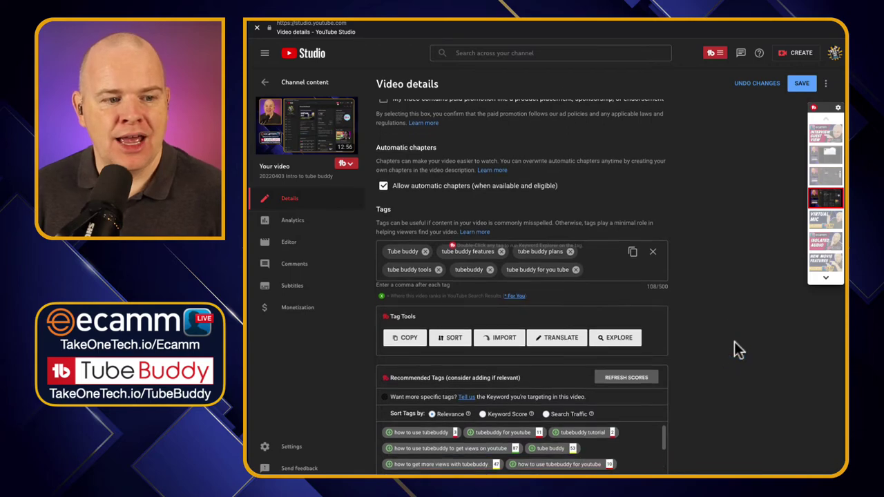
scroll(755, 194, "up", 15)
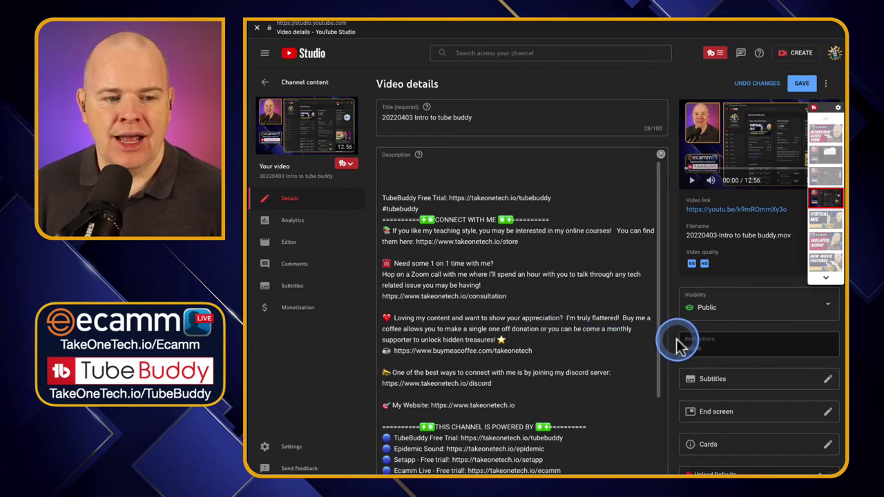
scroll(675, 349, "down", 3)
scroll(675, 348, "down", 5)
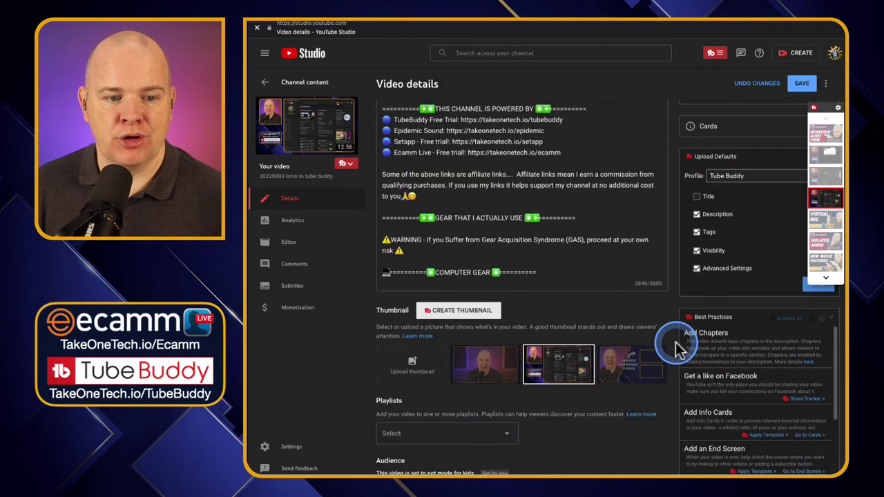
scroll(676, 349, "up", 3)
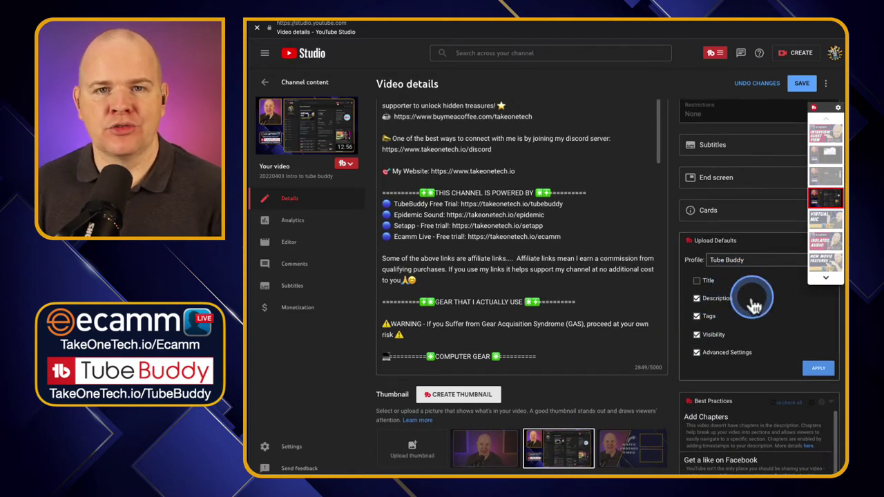
scroll(759, 311, "down", 2)
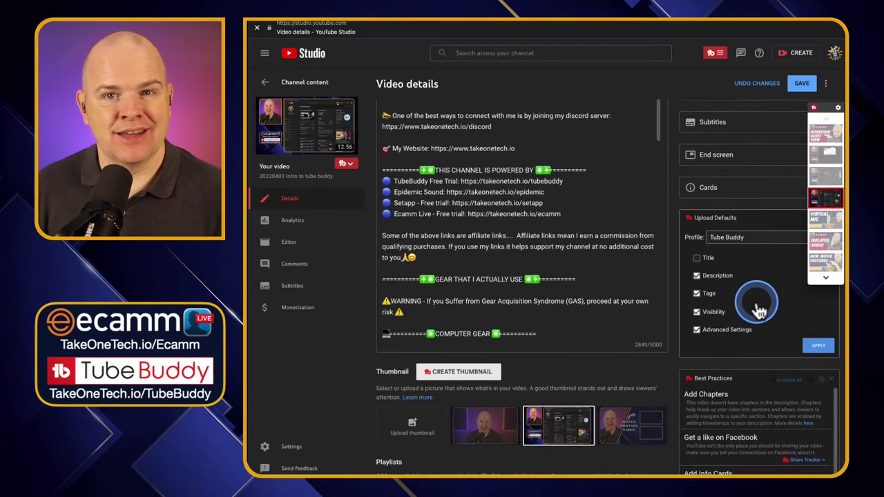
scroll(759, 311, "down", 3)
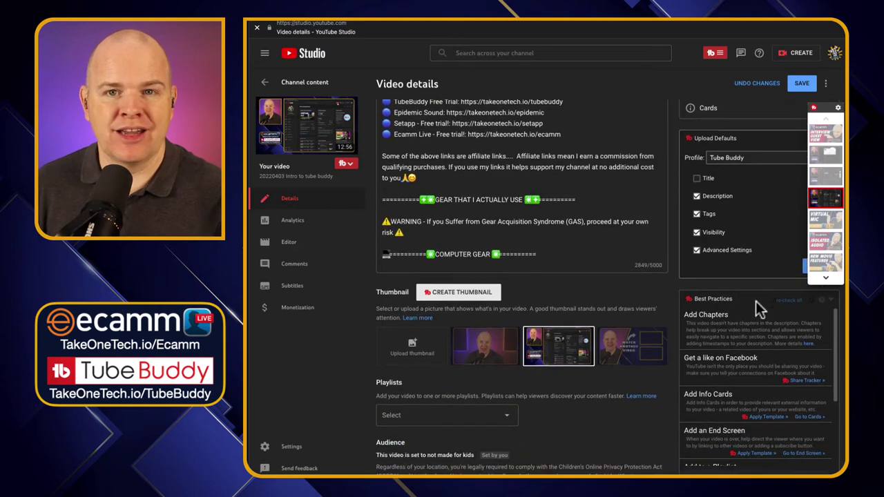
scroll(759, 308, "up", 1)
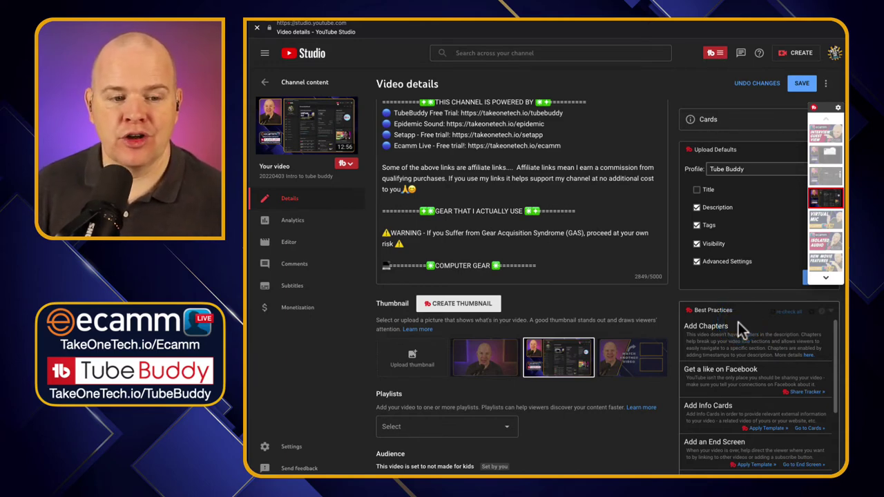
left_click(753, 328)
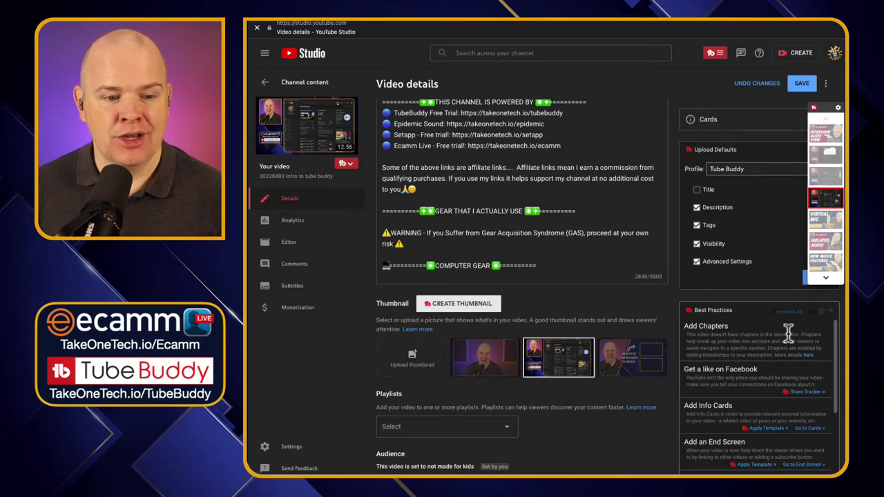
left_click(789, 323)
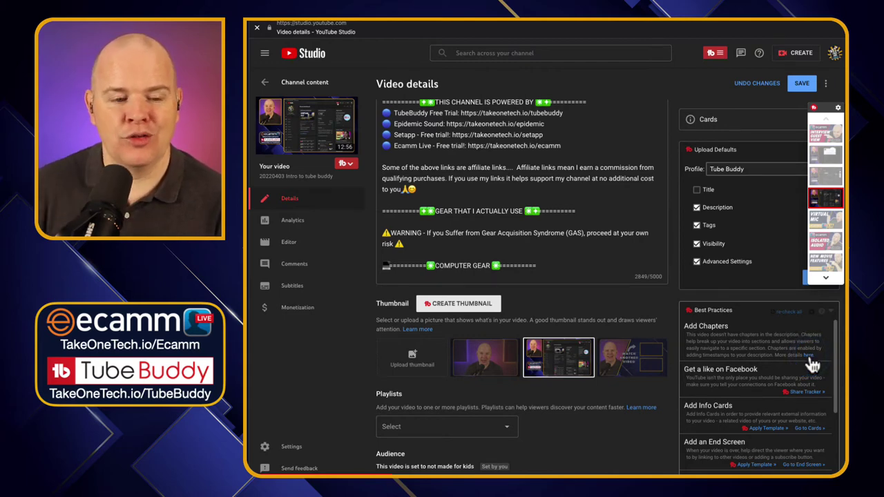
scroll(813, 366, "down", 2)
scroll(808, 364, "up", 1)
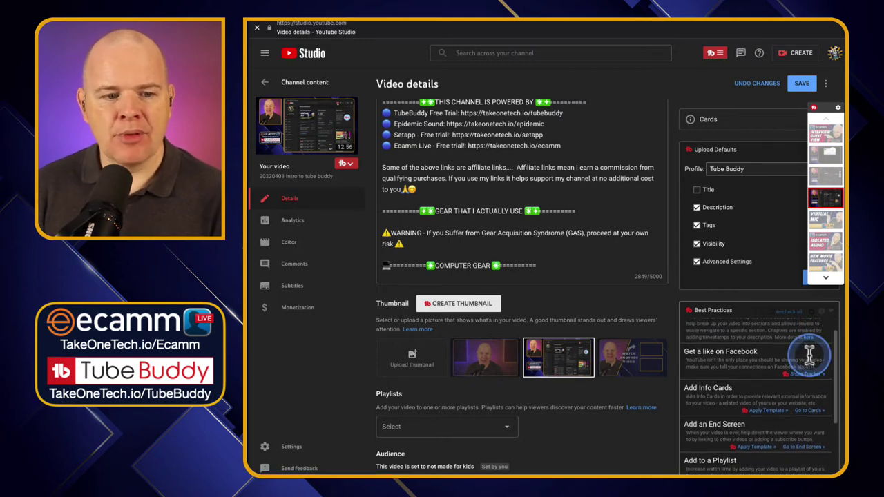
scroll(750, 387, "up", 2)
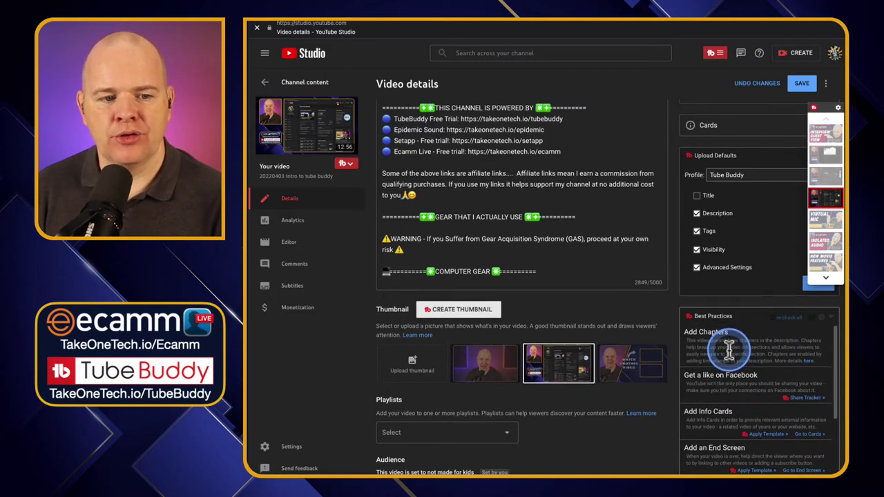
scroll(732, 385, "down", 1)
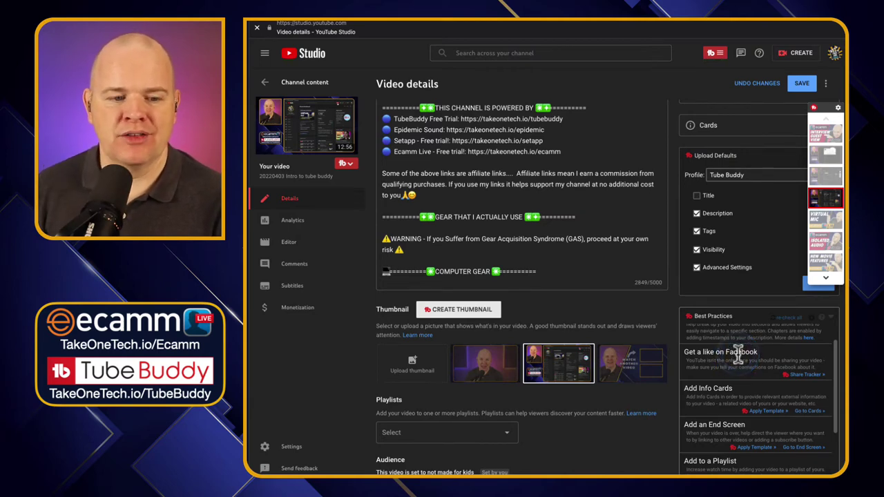
scroll(749, 364, "down", 1)
Step: Read the Best Practices suggestions: add chapters, info cards, an end screen and a playlist
scroll(751, 366, "down", 1)
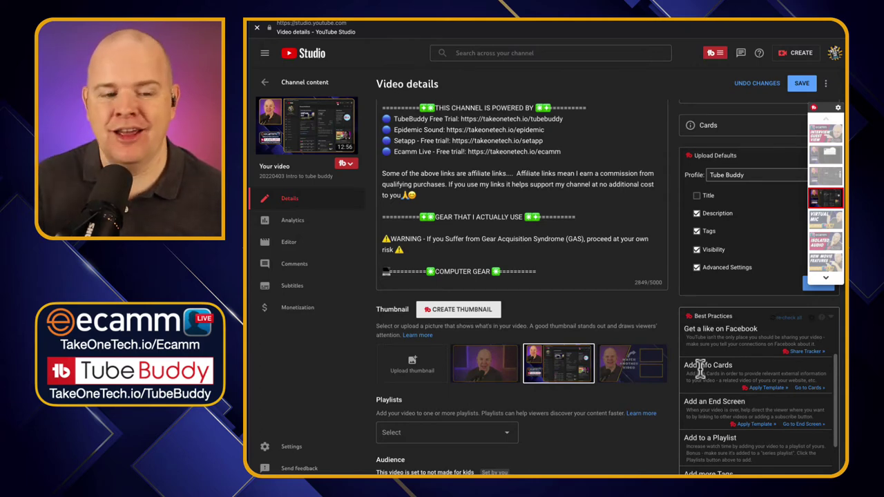
left_click(706, 391)
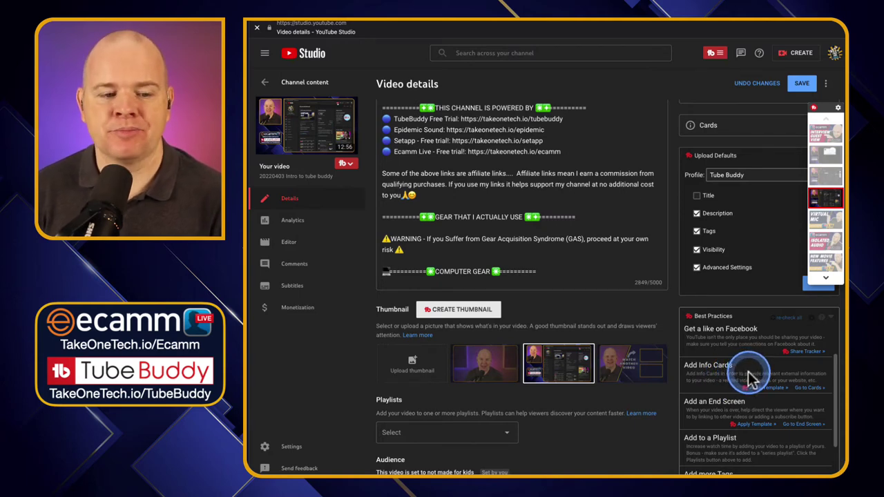
scroll(747, 374, "down", 2)
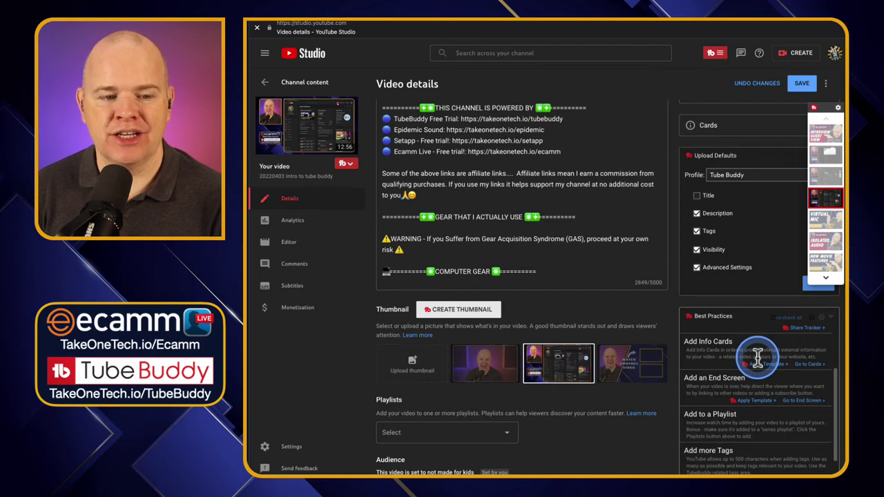
scroll(760, 377, "down", 1)
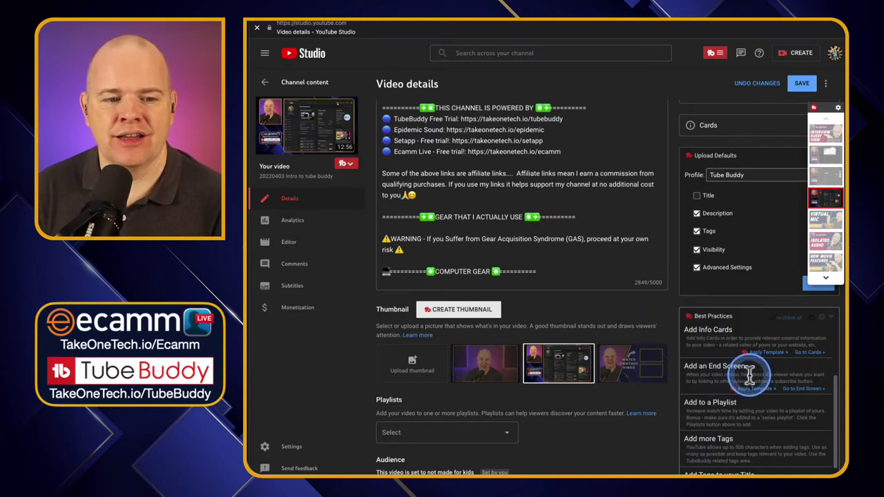
scroll(750, 375, "up", 2)
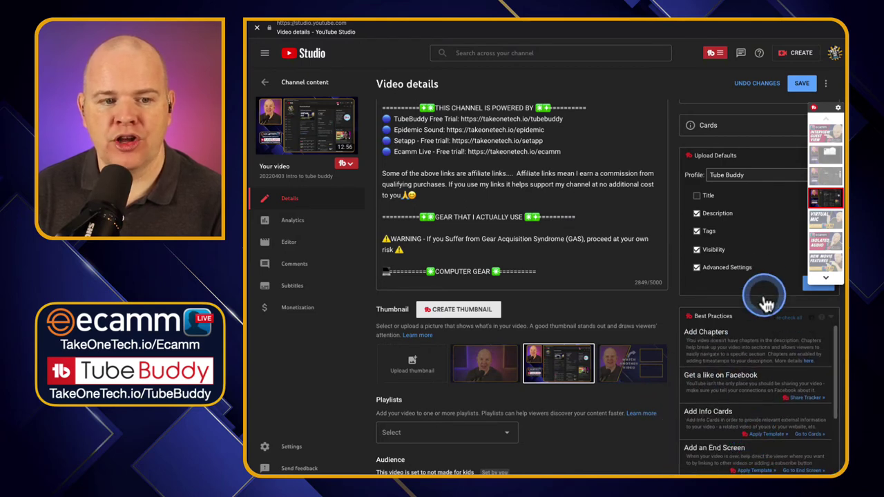
scroll(762, 290, "up", 3)
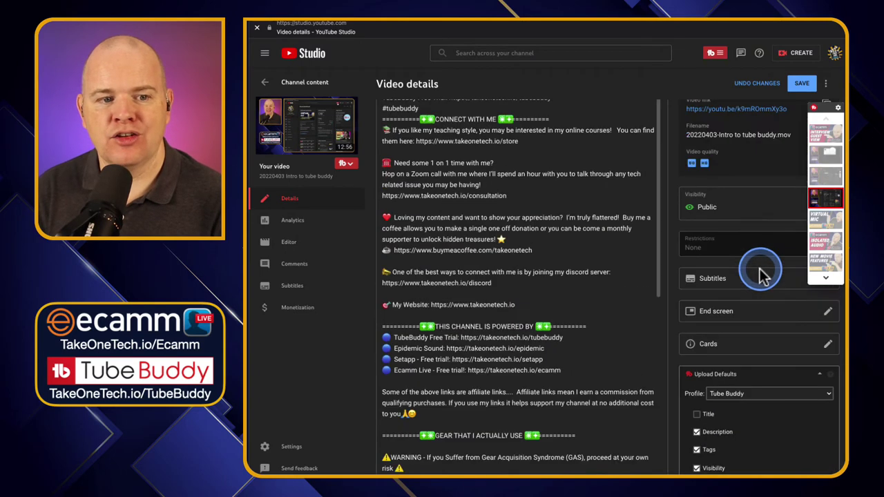
left_click(829, 315)
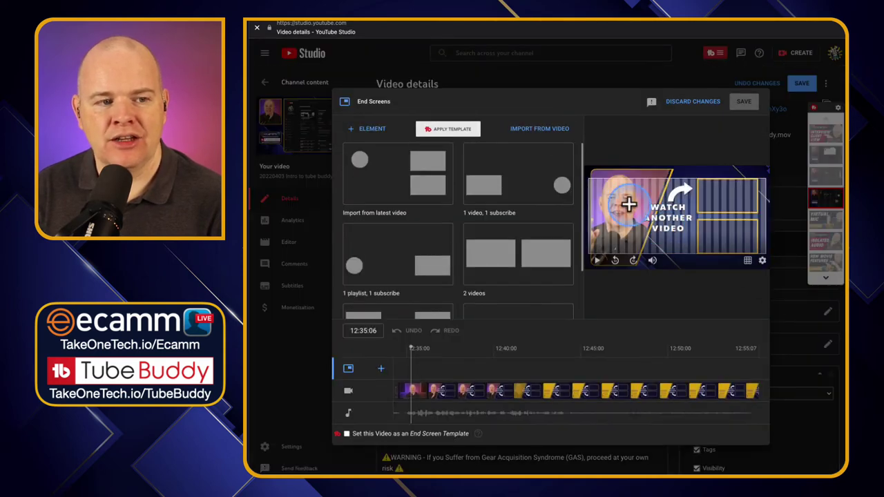
left_click(455, 131)
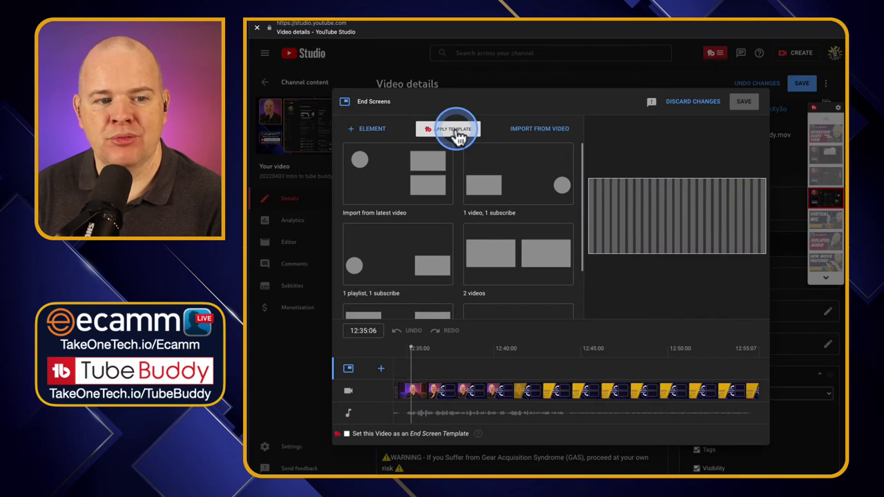
left_click(684, 101)
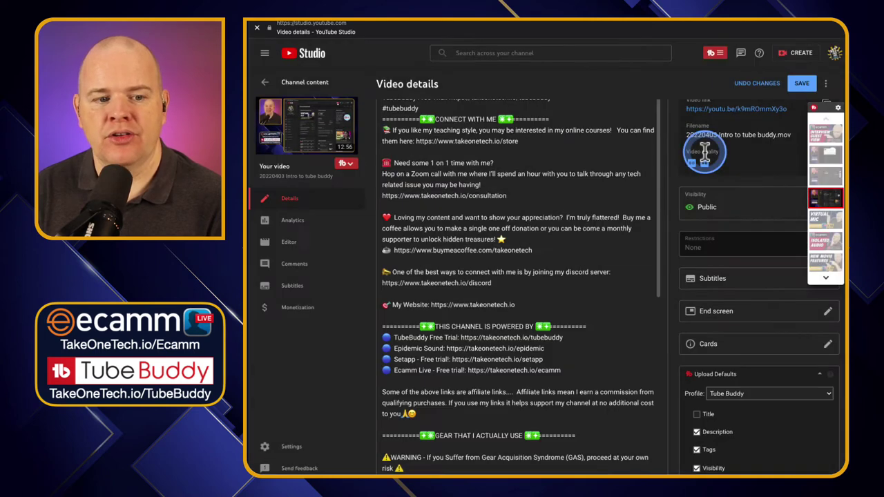
scroll(766, 339, "down", 3)
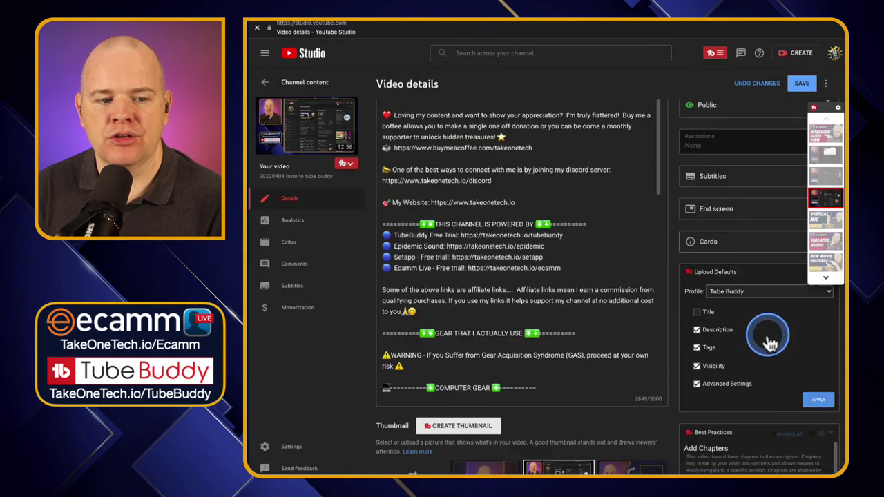
scroll(769, 340, "down", 4)
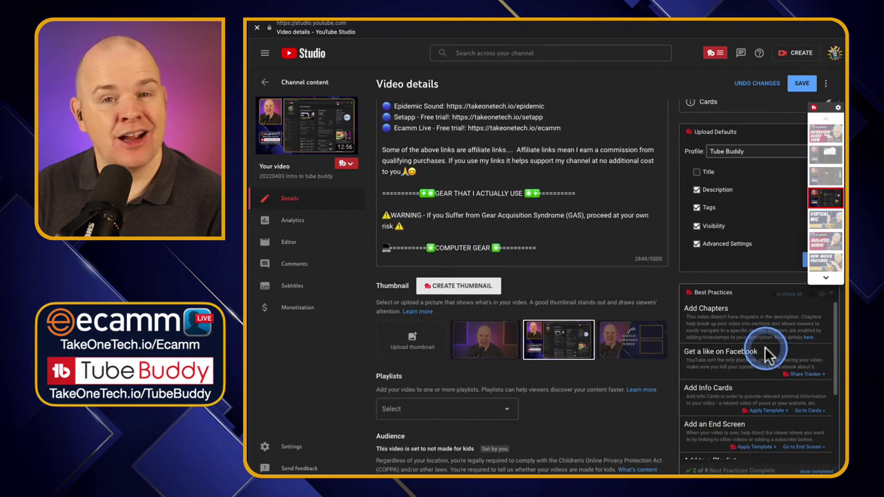
scroll(758, 376, "down", 2)
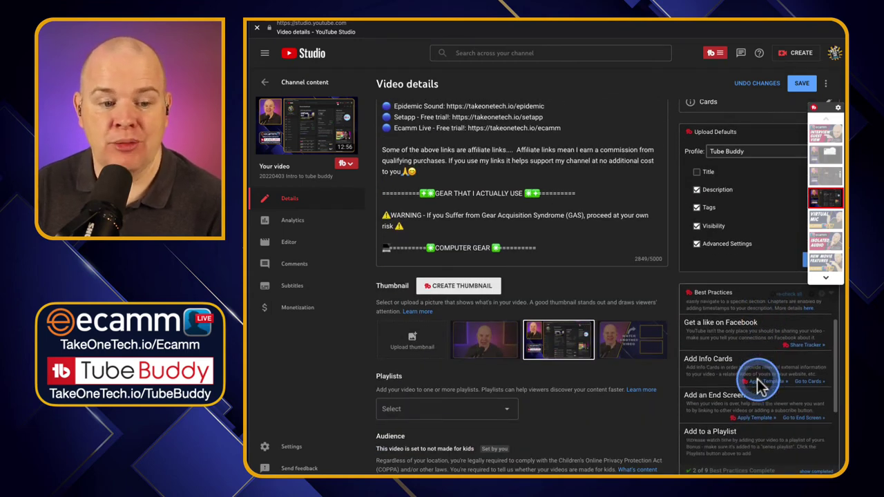
scroll(761, 382, "down", 2)
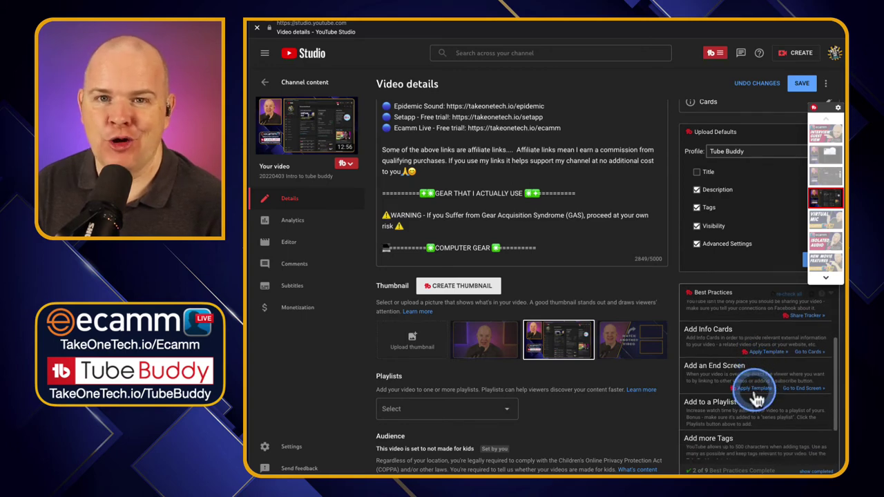
scroll(758, 397, "down", 2)
scroll(785, 384, "down", 2)
scroll(741, 371, "down", 2)
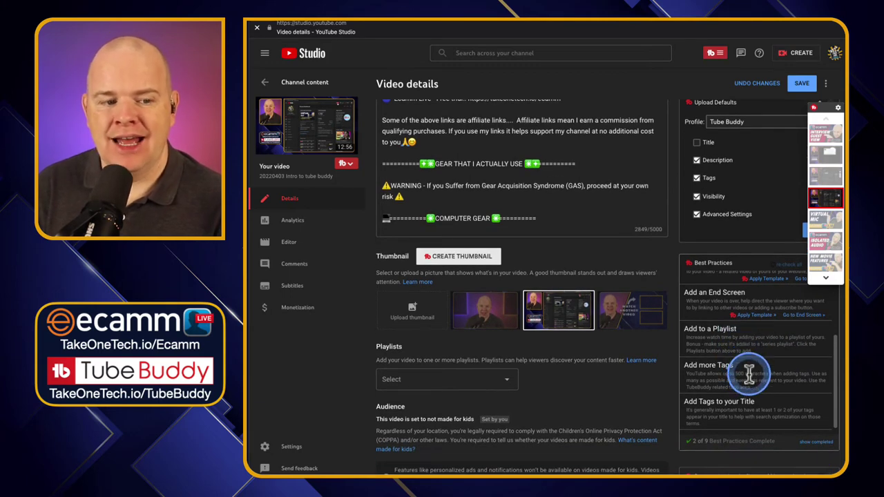
scroll(626, 401, "down", 5)
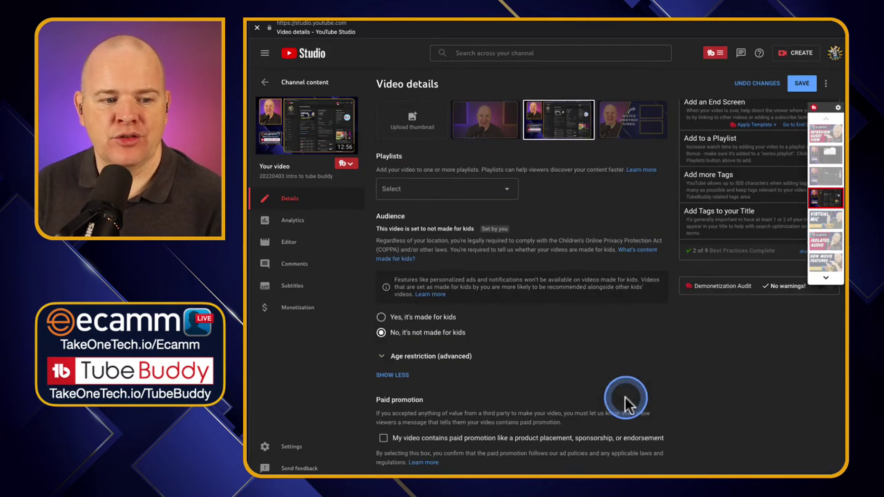
scroll(625, 400, "down", 3)
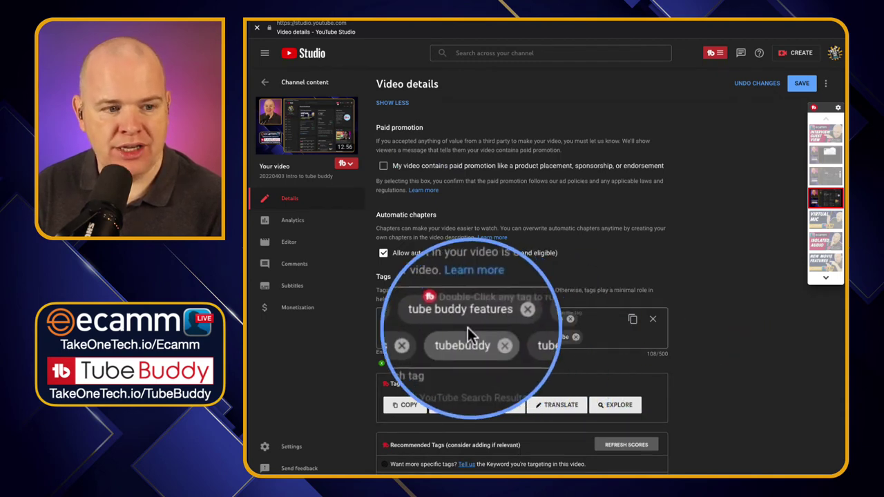
scroll(698, 366, "up", 6)
scroll(703, 373, "up", 2)
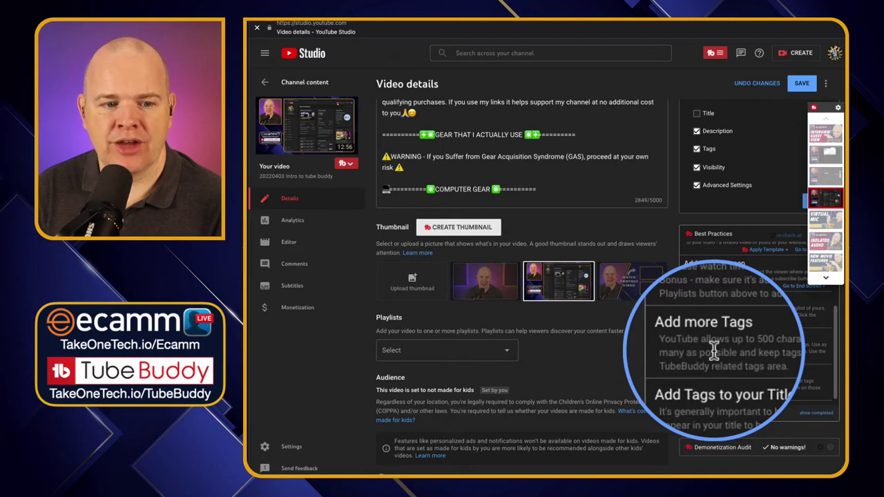
scroll(766, 375, "down", 1)
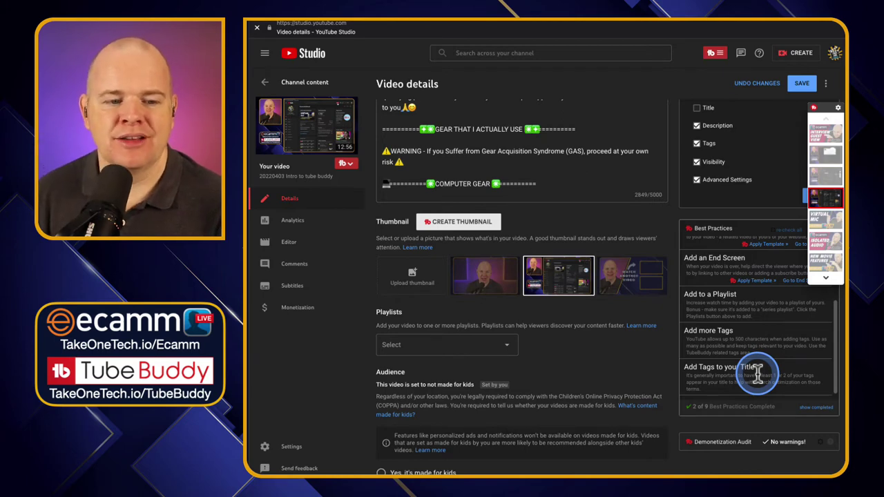
scroll(757, 373, "down", 1)
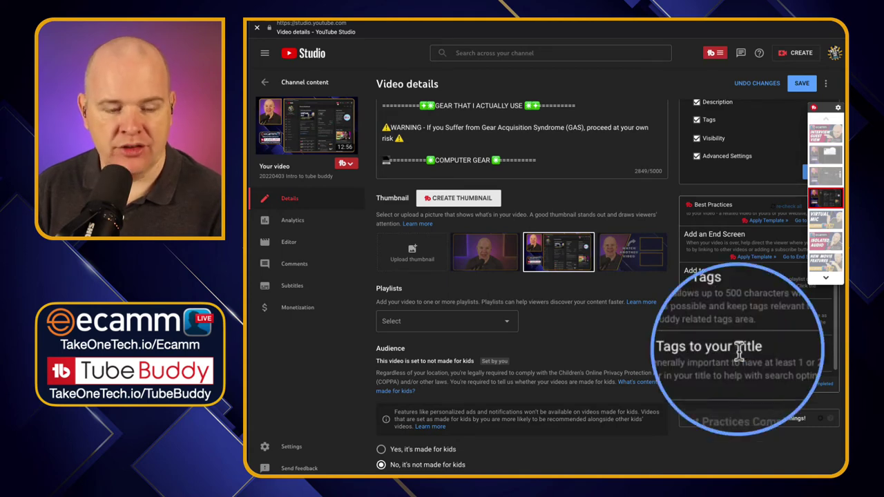
Step: Show completed Best Practices items, then return to the title '20220403 Intro to tube buddy'
left_click(813, 386)
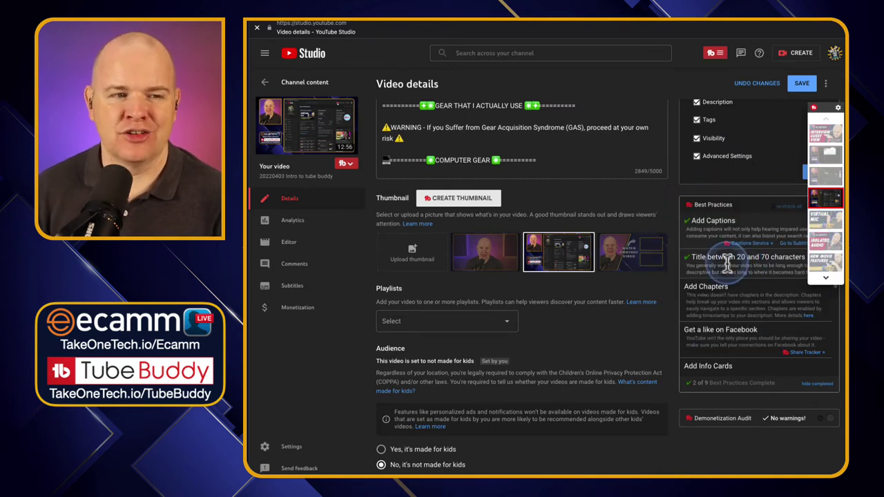
scroll(652, 249, "up", 1)
scroll(653, 248, "up", 10)
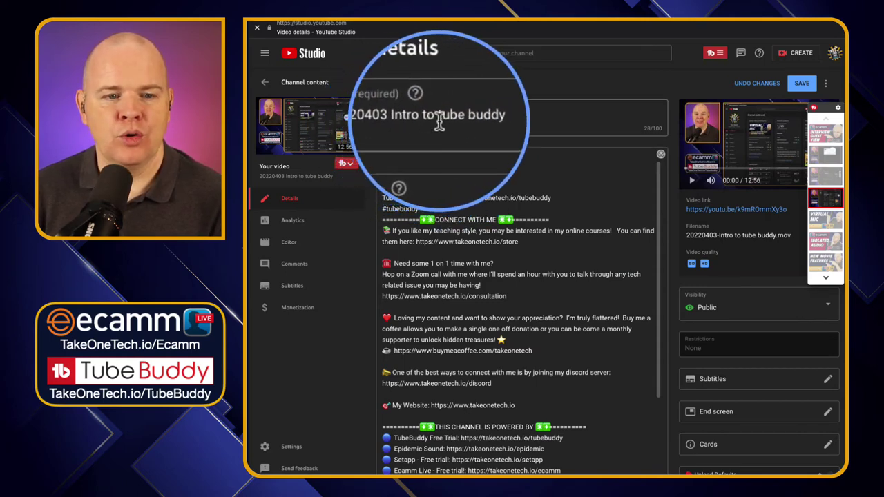
Step: Scroll down to the Tags box, Tag Tools and Recommended Tags like 'how to use tubebuddy'
scroll(523, 247, "down", 2)
scroll(670, 310, "down", 2)
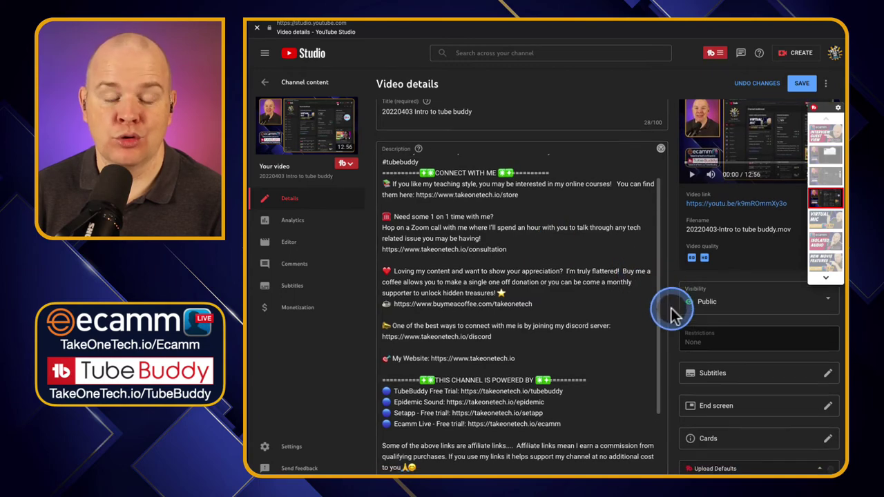
scroll(671, 312, "down", 10)
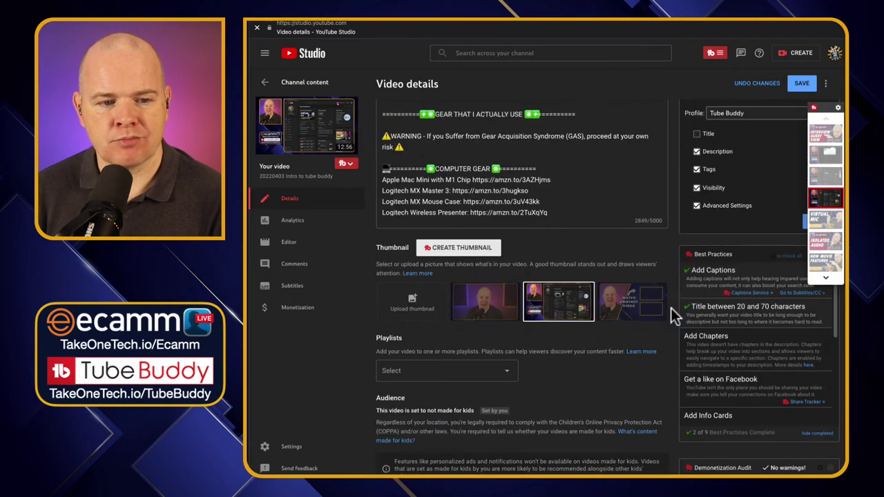
scroll(672, 316, "down", 6)
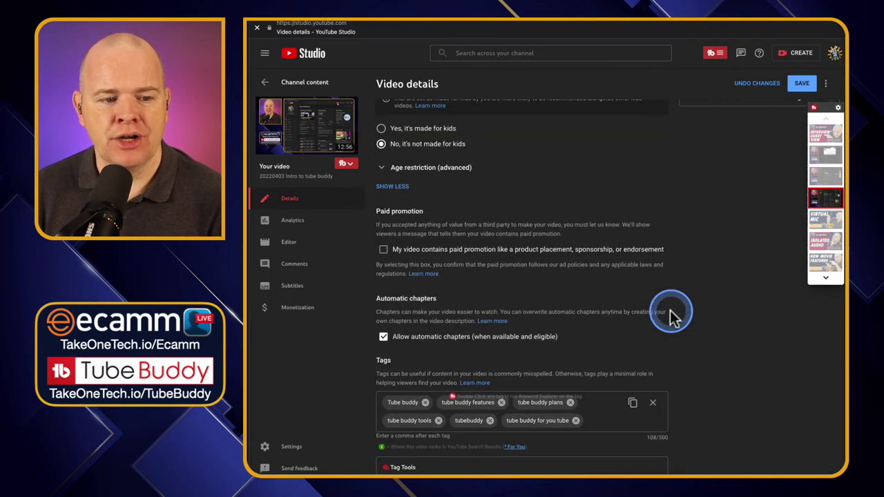
scroll(670, 310, "down", 3)
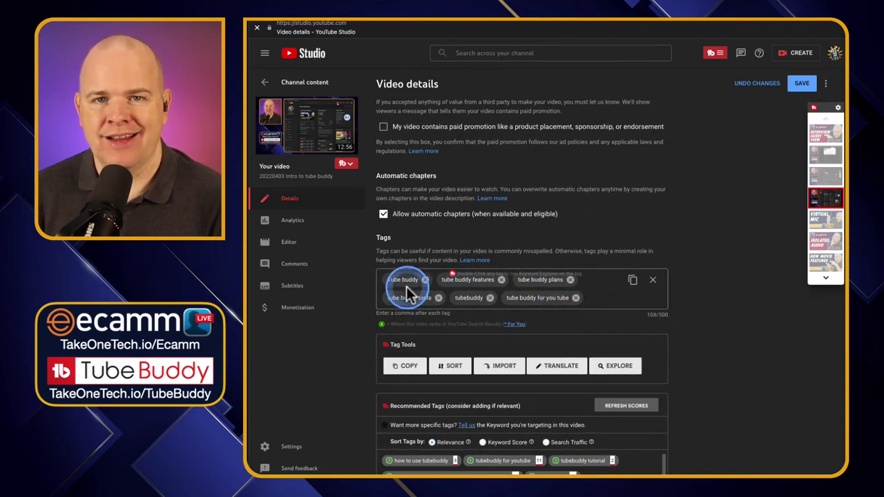
scroll(401, 288, "down", 3)
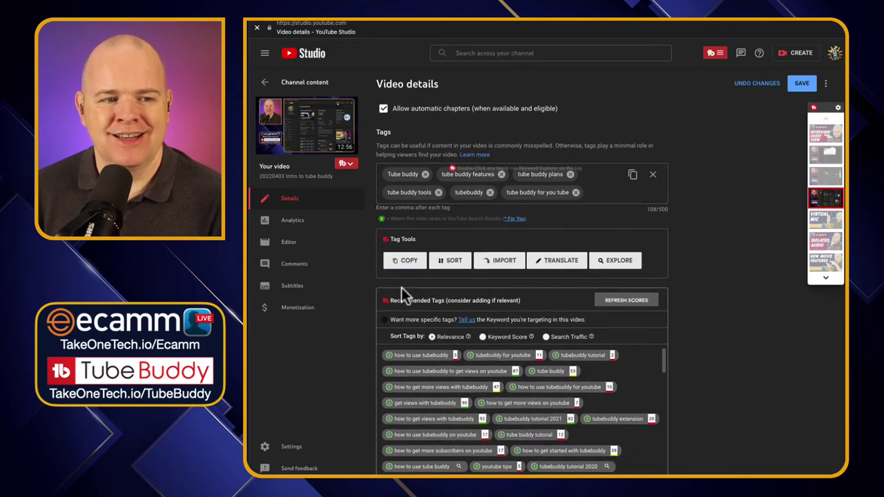
left_click(407, 291)
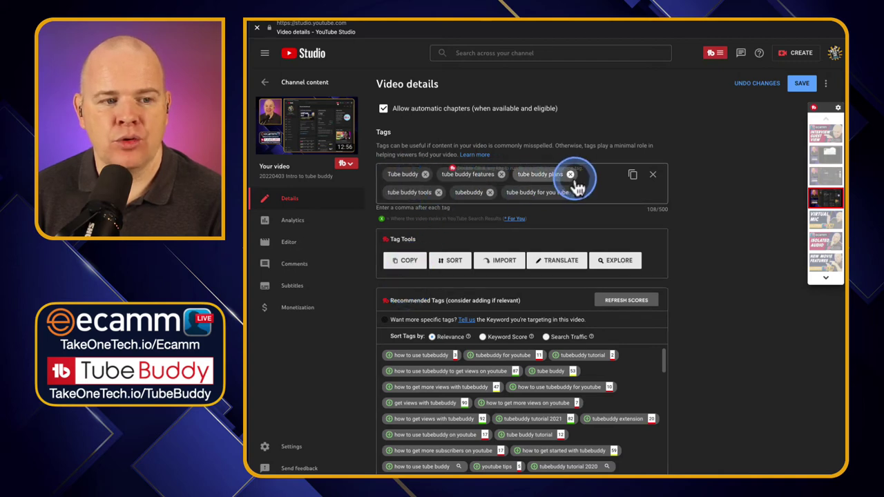
Step: Copy the video's six current tags to the clipboard using the Copy tags options
left_click(411, 262)
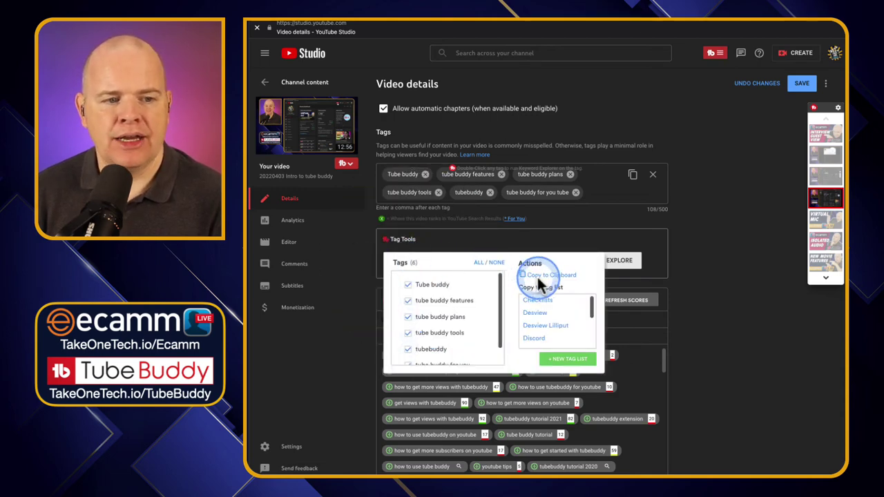
left_click_drag(503, 279, 450, 200)
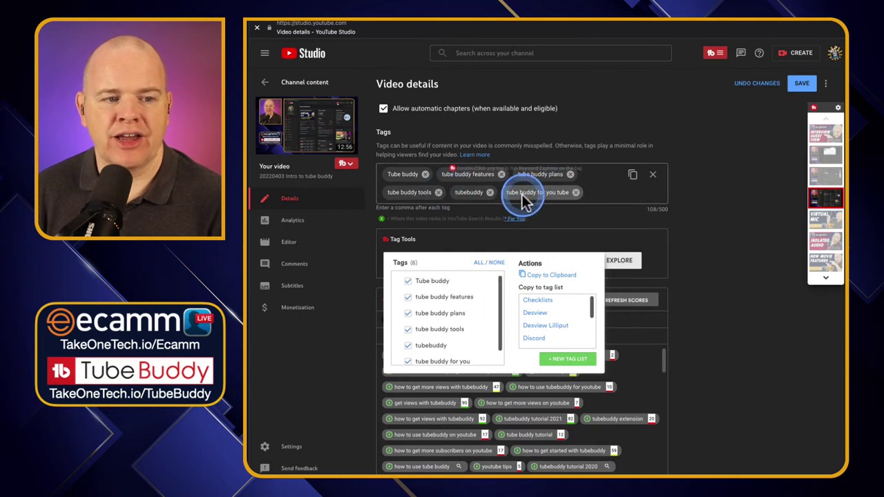
left_click(531, 275)
left_click(556, 173)
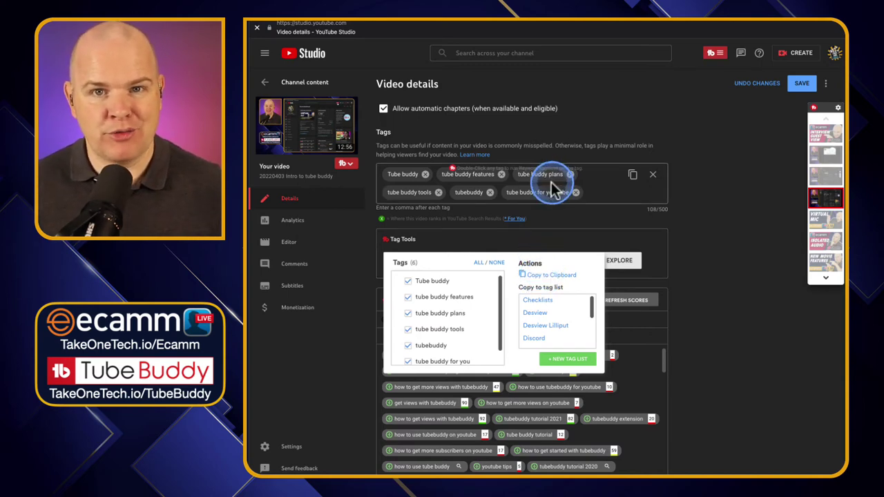
left_click(551, 172)
left_click(549, 273)
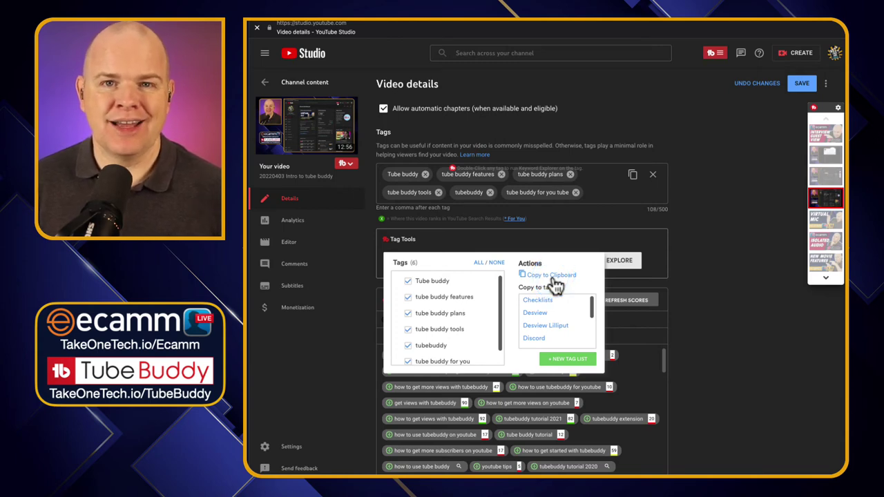
Step: Start a new saved tag list from these tags and dismiss the copying options
left_click(565, 363)
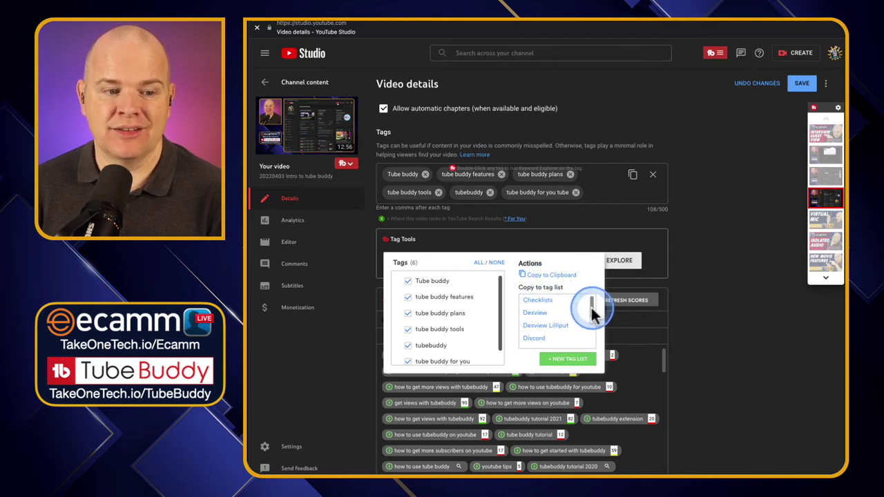
left_click_drag(592, 312, 497, 260)
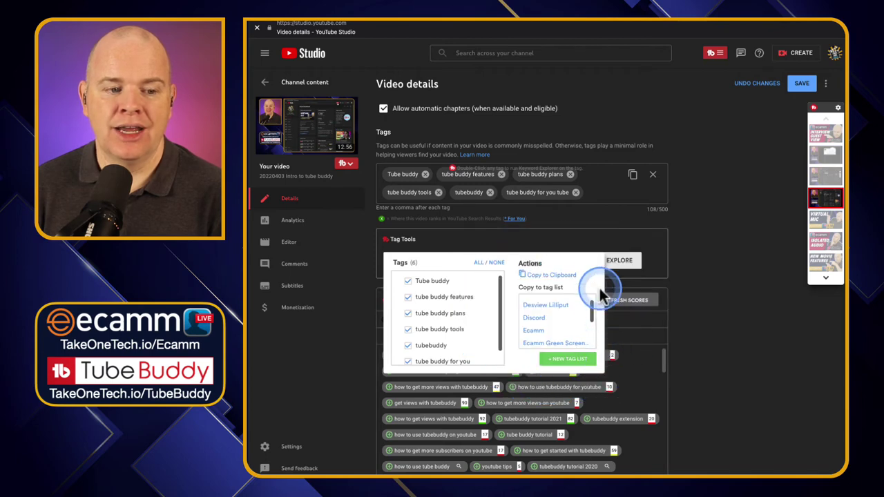
left_click(574, 228)
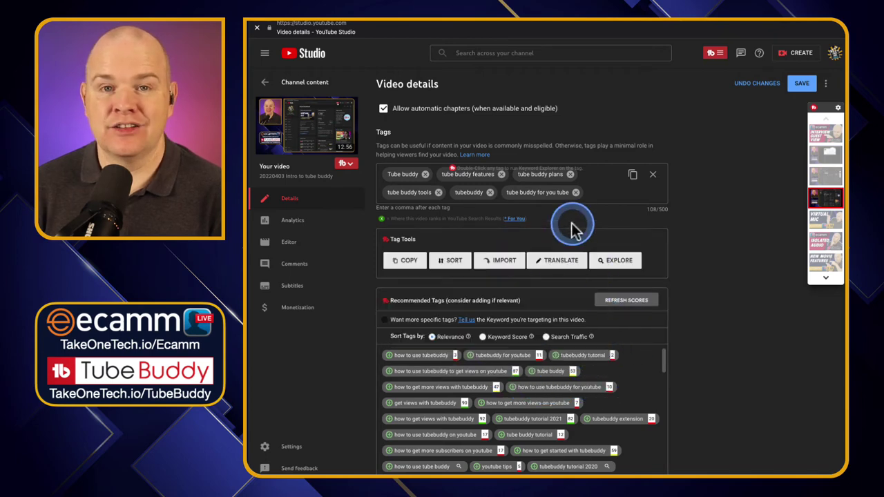
Step: Import the Ecamm saved list's eight tags, bringing the tags to 237/500 characters
left_click(503, 261)
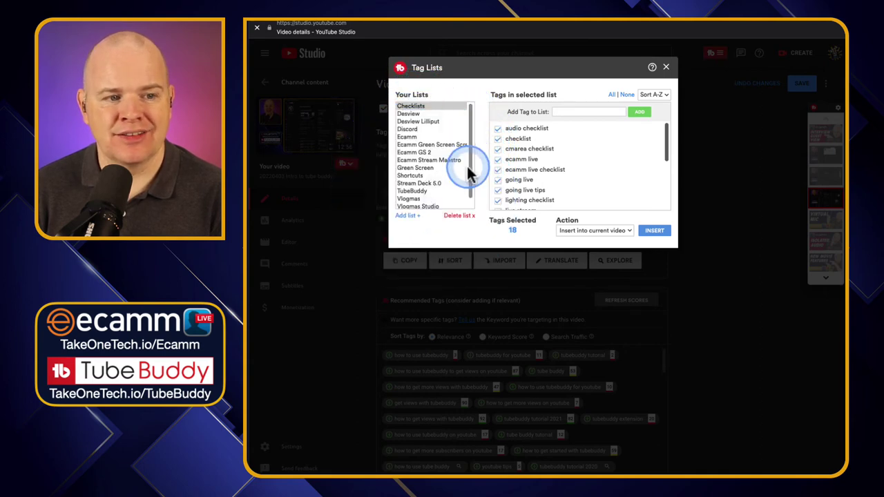
left_click(410, 114)
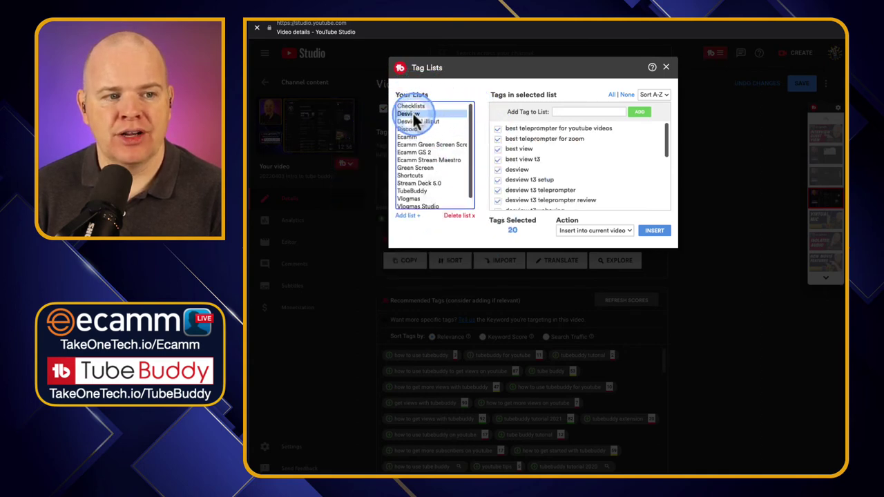
left_click(417, 122)
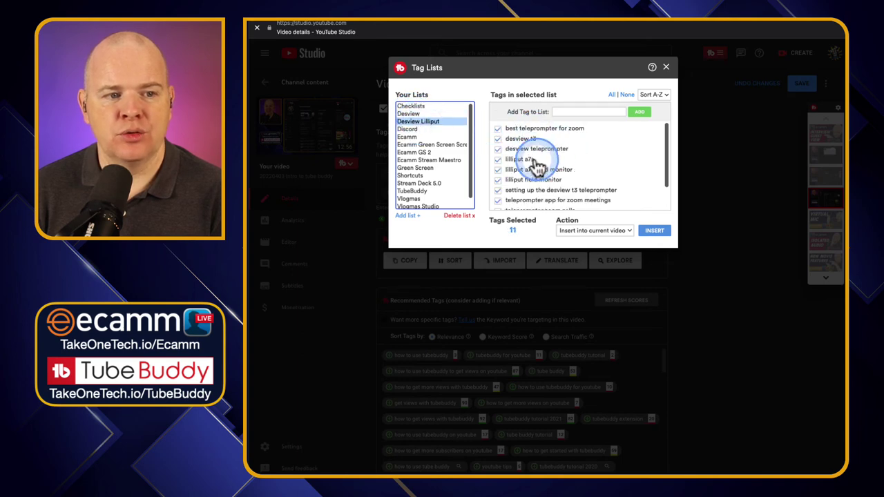
left_click(413, 130)
left_click(415, 138)
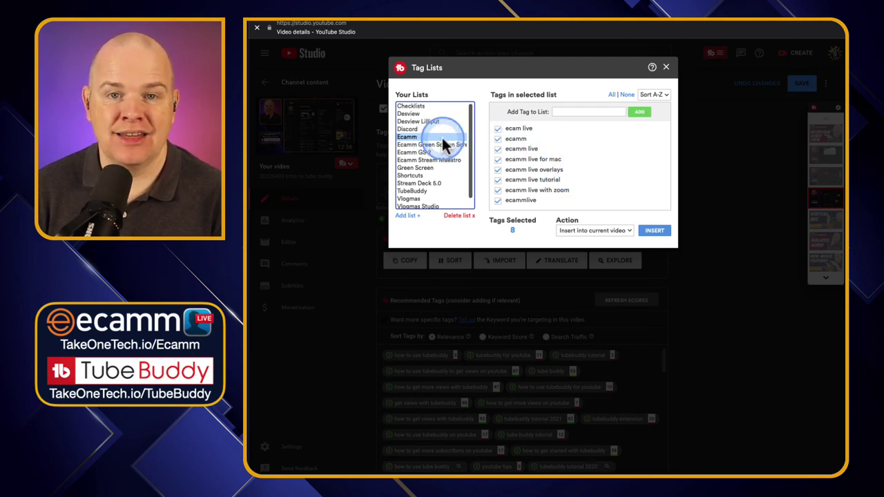
left_click(654, 231)
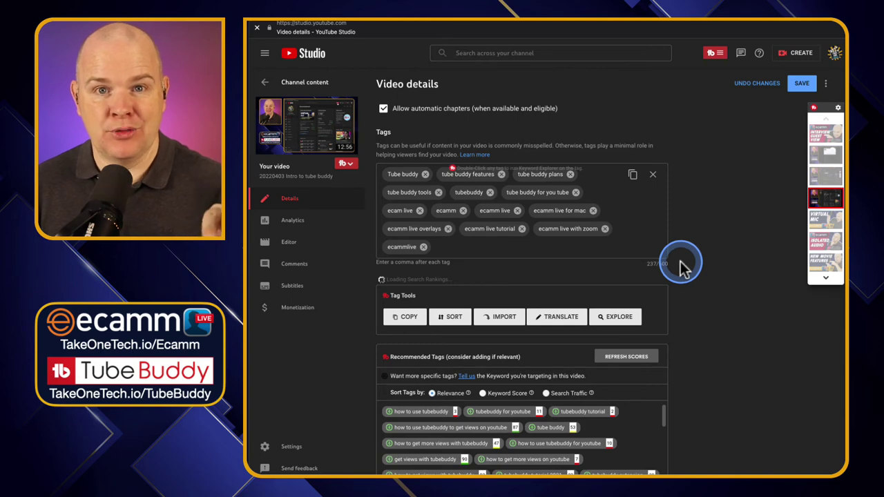
Step: Add 'tube buddy', 'how to use tubebuddy to get views on youtube' and 'tube buddy tutorial' from Recommended Tags (319/500)
scroll(680, 266, "down", 2)
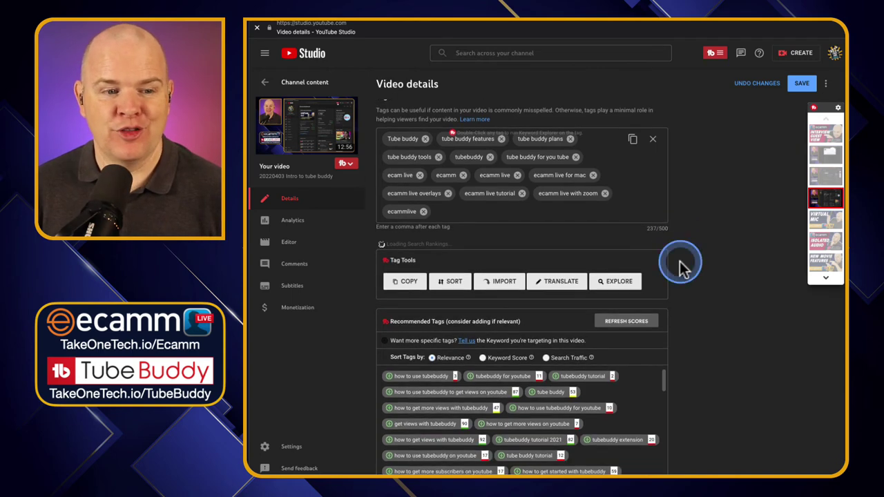
scroll(680, 266, "down", 1)
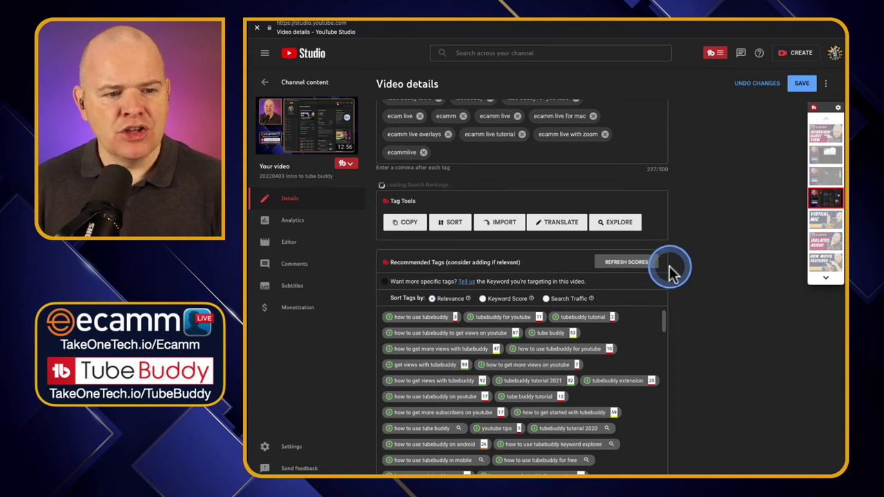
scroll(674, 276, "down", 1)
scroll(674, 277, "down", 1)
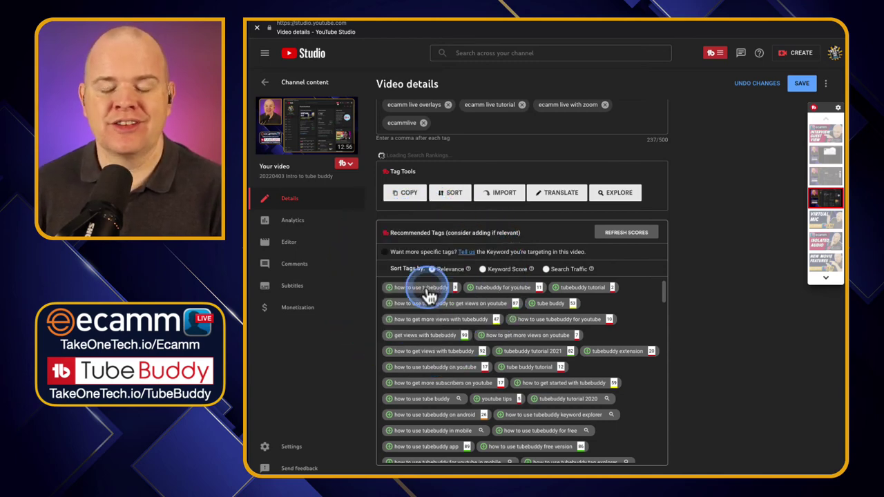
left_click(532, 304)
left_click(389, 305)
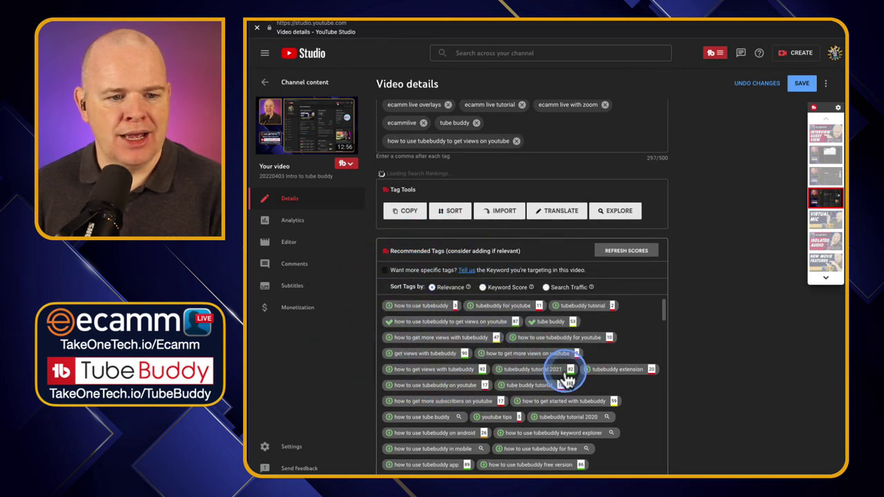
scroll(570, 365, "down", 1)
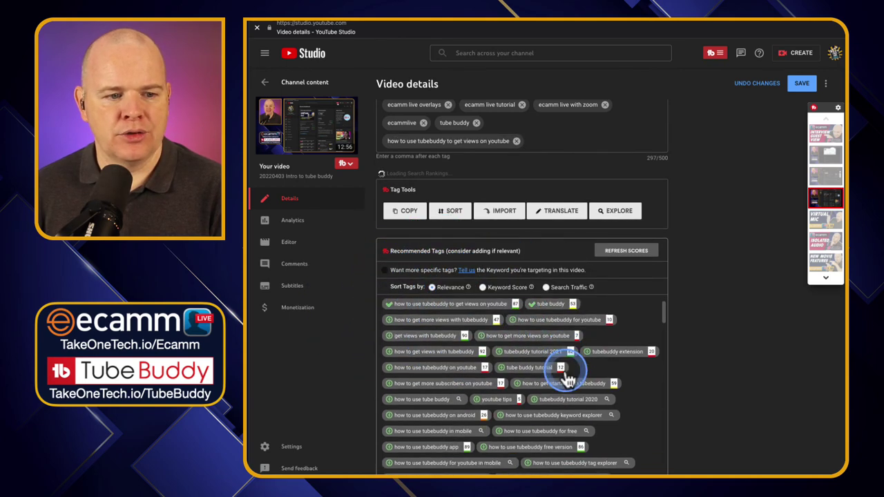
left_click(502, 367)
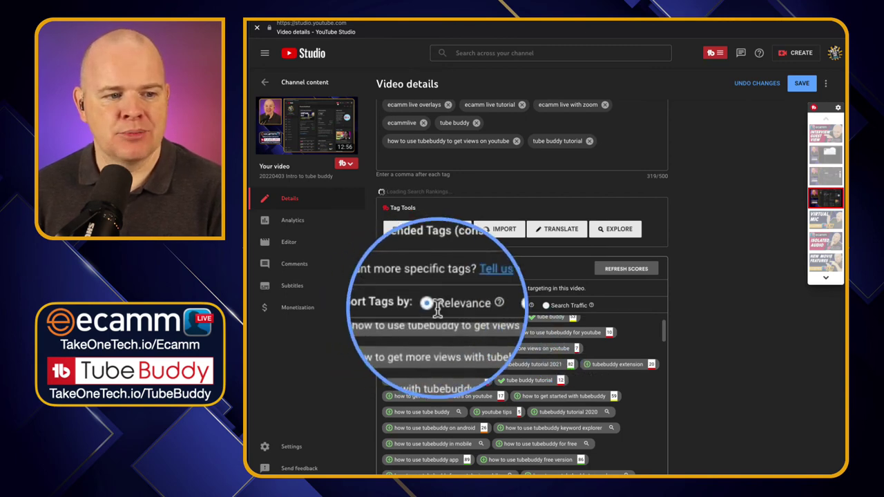
scroll(462, 331, "up", 2)
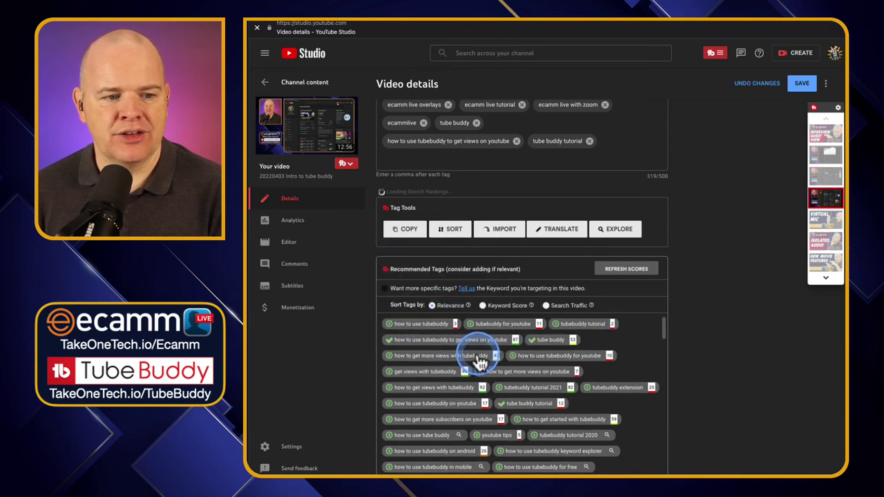
Step: Sort Recommended Tags by keyword score, then by search traffic, dismissing the no-search-views notice
left_click(484, 310)
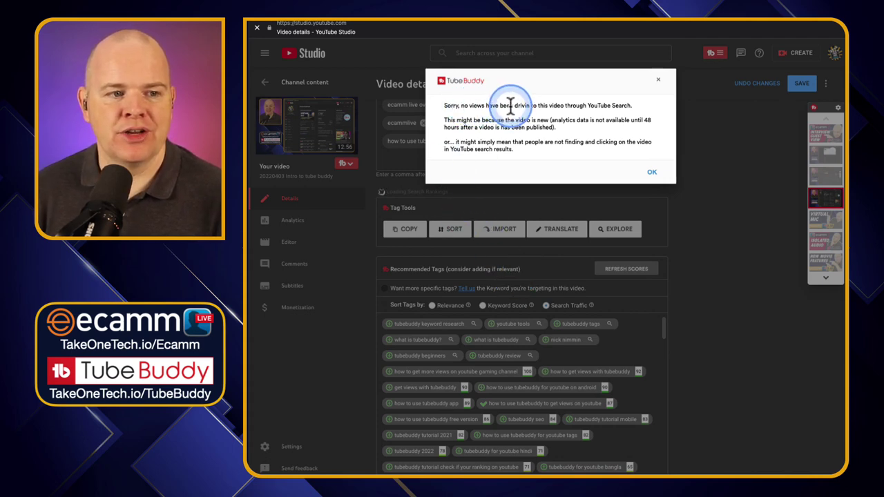
left_click(657, 83)
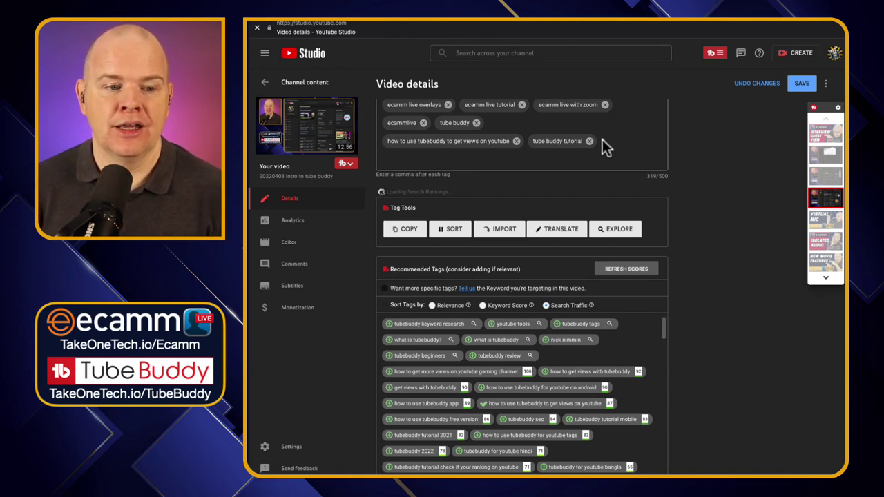
left_click(621, 174)
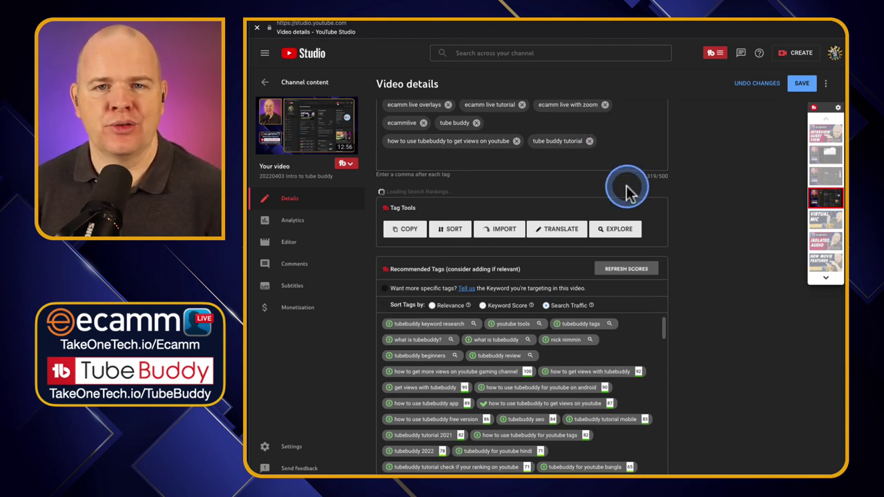
scroll(687, 296, "down", 2)
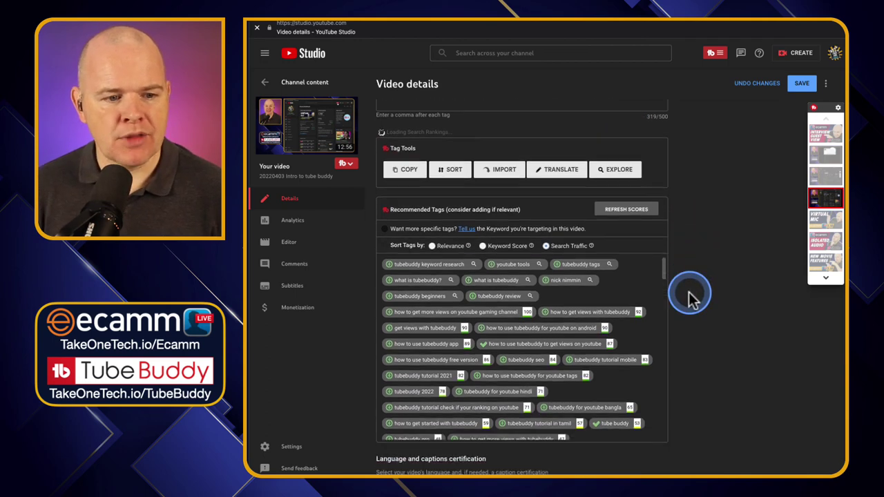
scroll(689, 295, "down", 1)
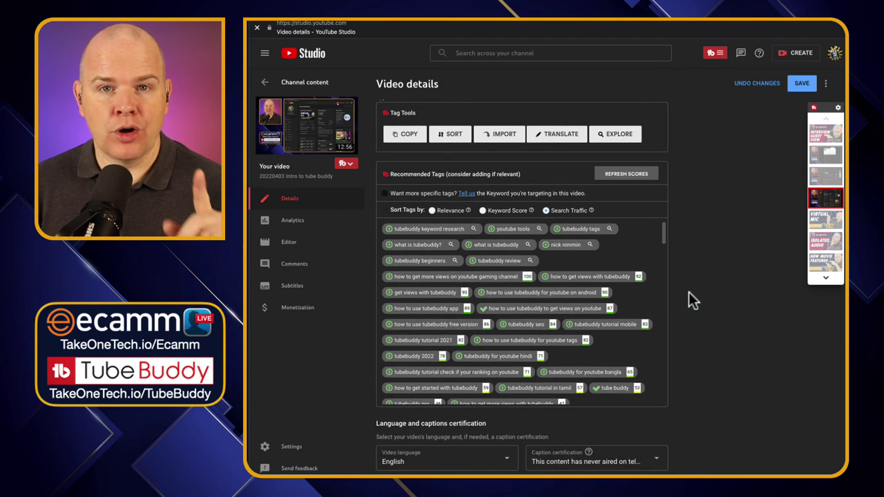
scroll(689, 292, "up", 3)
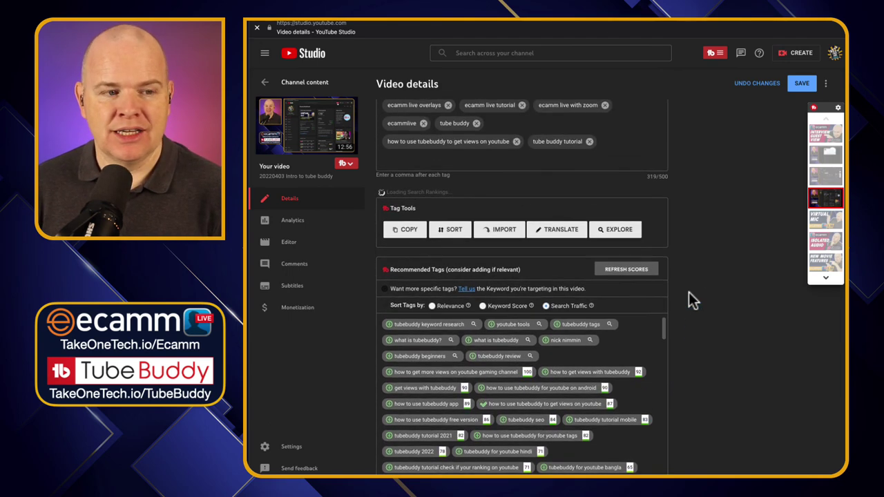
scroll(689, 292, "up", 5)
left_click(689, 297)
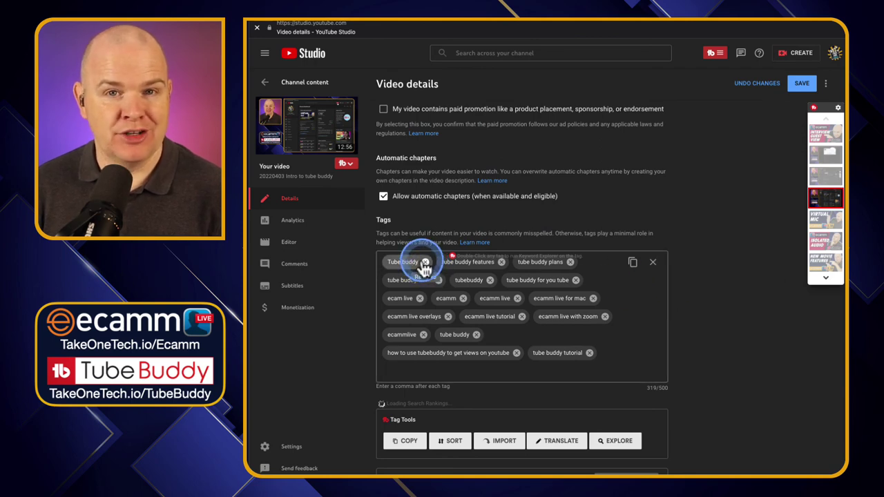
scroll(537, 356, "down", 2)
scroll(546, 399, "down", 1)
scroll(545, 399, "down", 1)
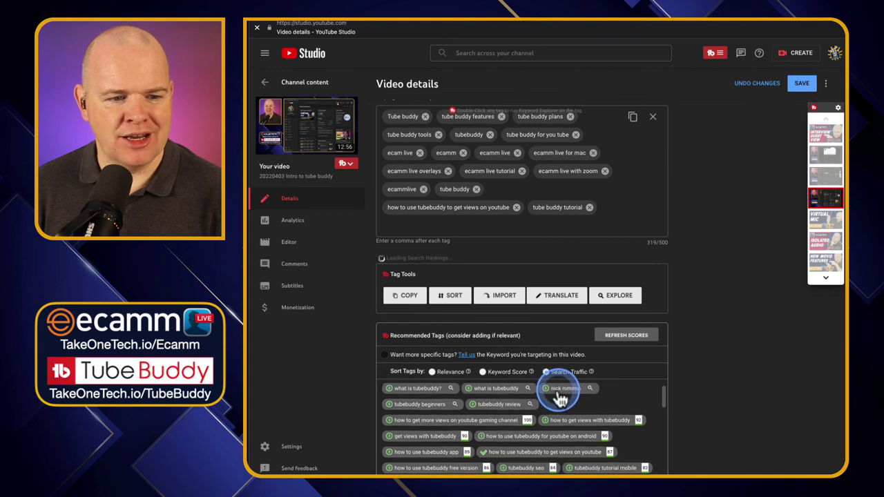
scroll(608, 391, "up", 1)
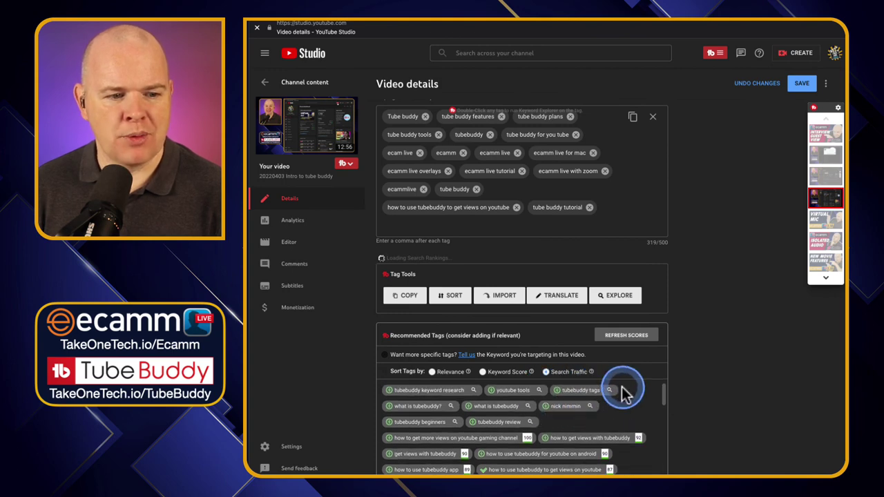
scroll(705, 387, "up", 3)
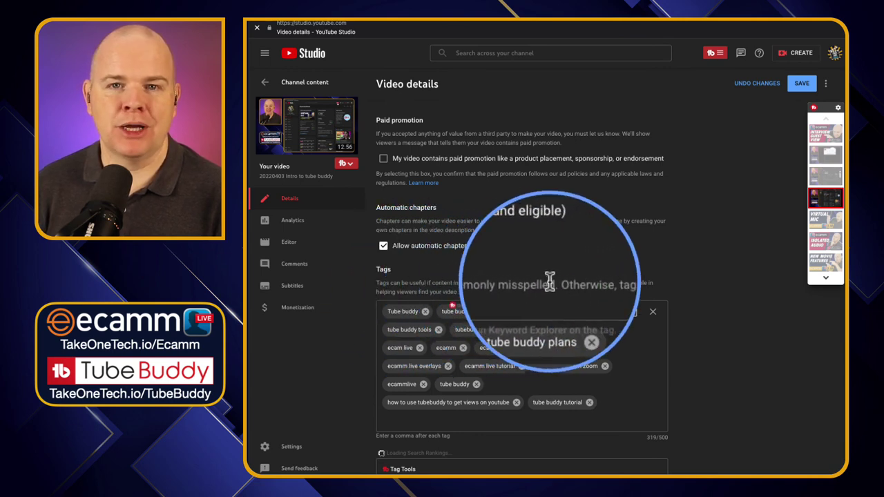
scroll(734, 466, "up", 2)
scroll(729, 463, "up", 3)
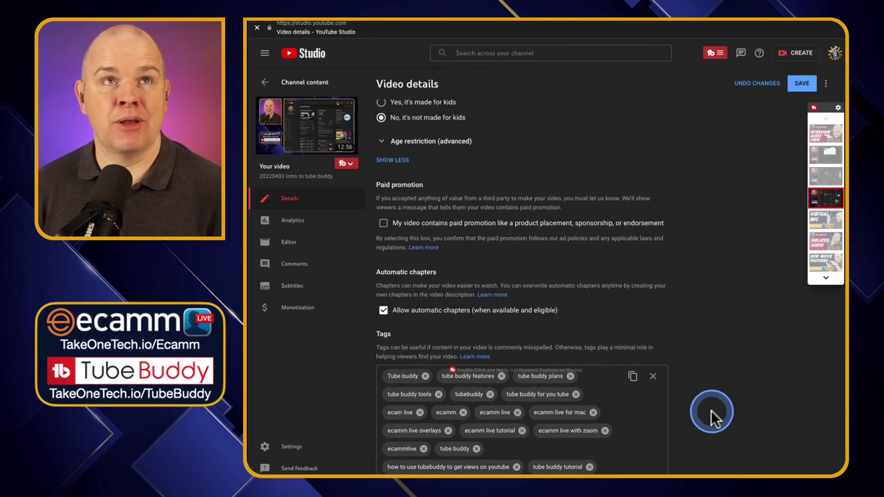
scroll(716, 407, "up", 3)
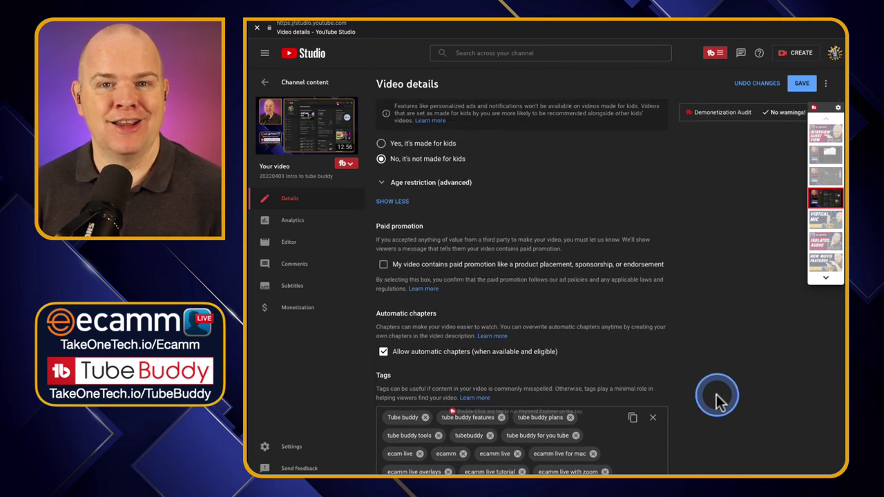